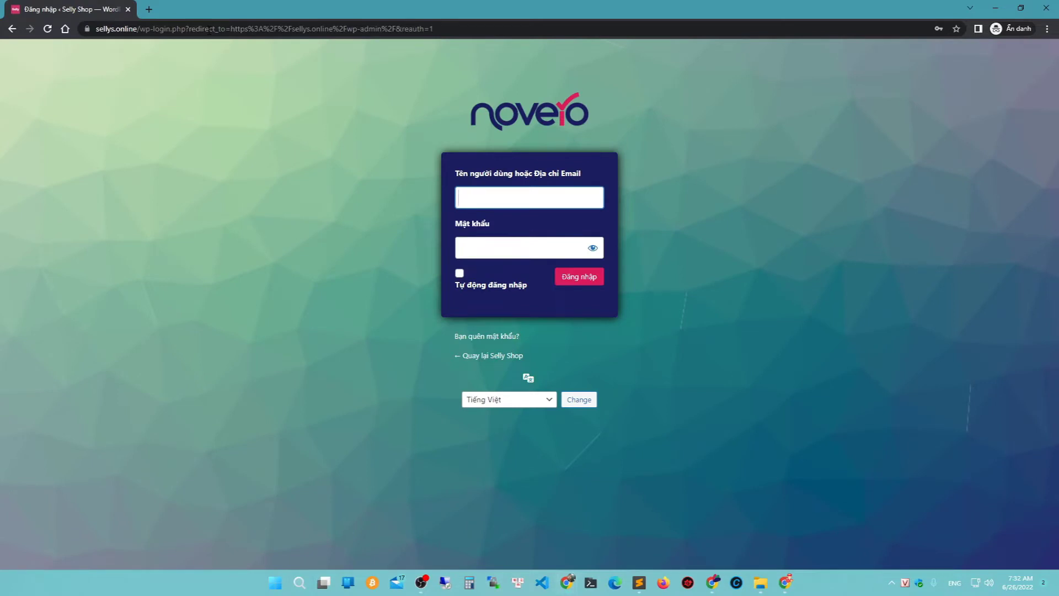
Log in to the WordPress admin by entering the account's username and password
type("nhan")
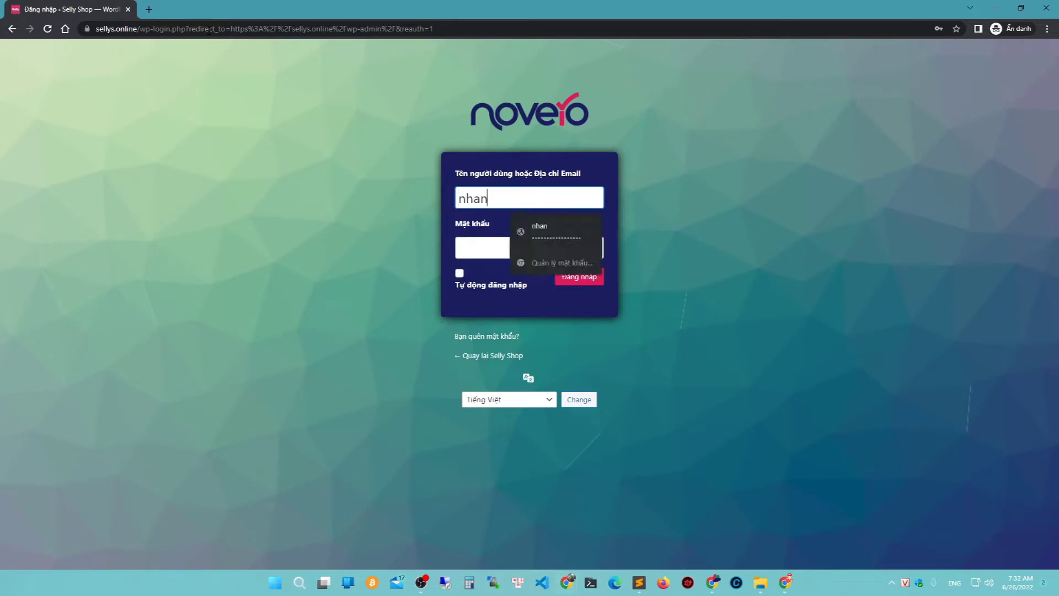
key("Tab")
type("aaaaaaaaaa")
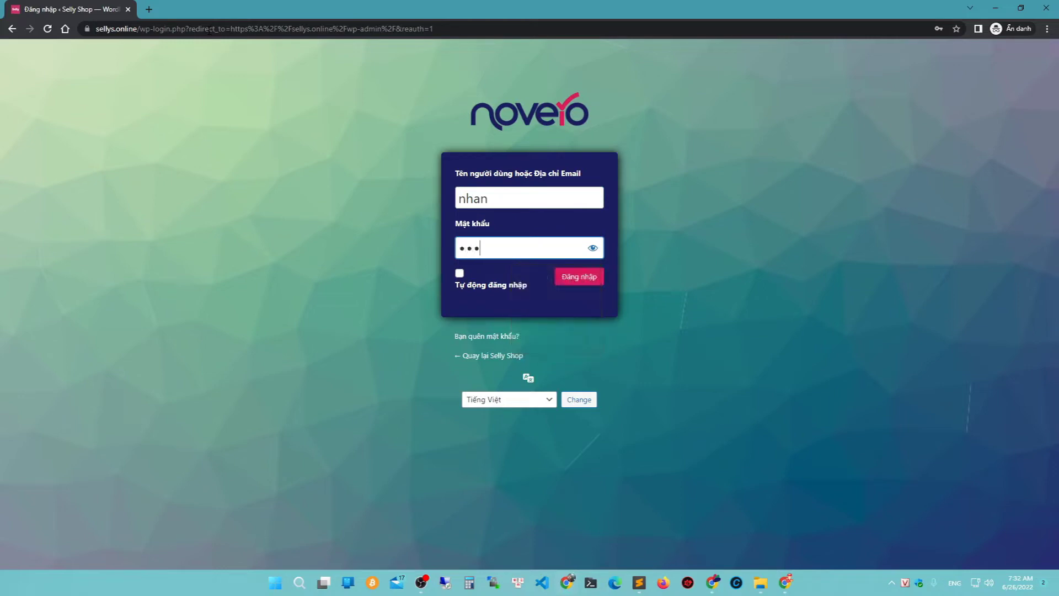
type("aaaaaaa")
left_click(578, 277)
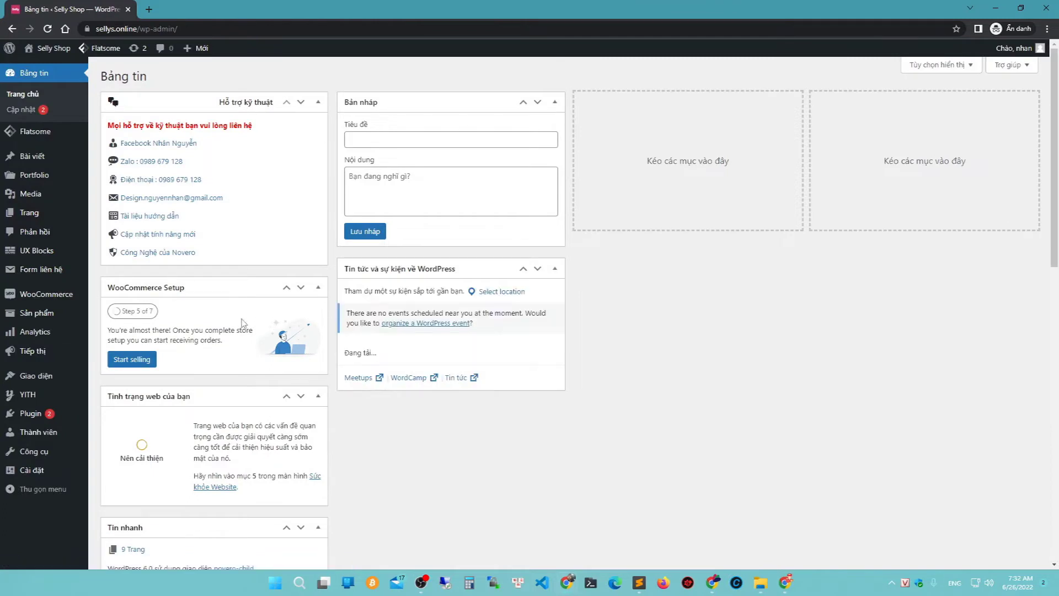
Move the WooCommerce Setup widget to the third dashboard column and the WordPress news and events widget to the fourth
left_click_drag(235, 288, 706, 129)
left_click_drag(469, 269, 931, 105)
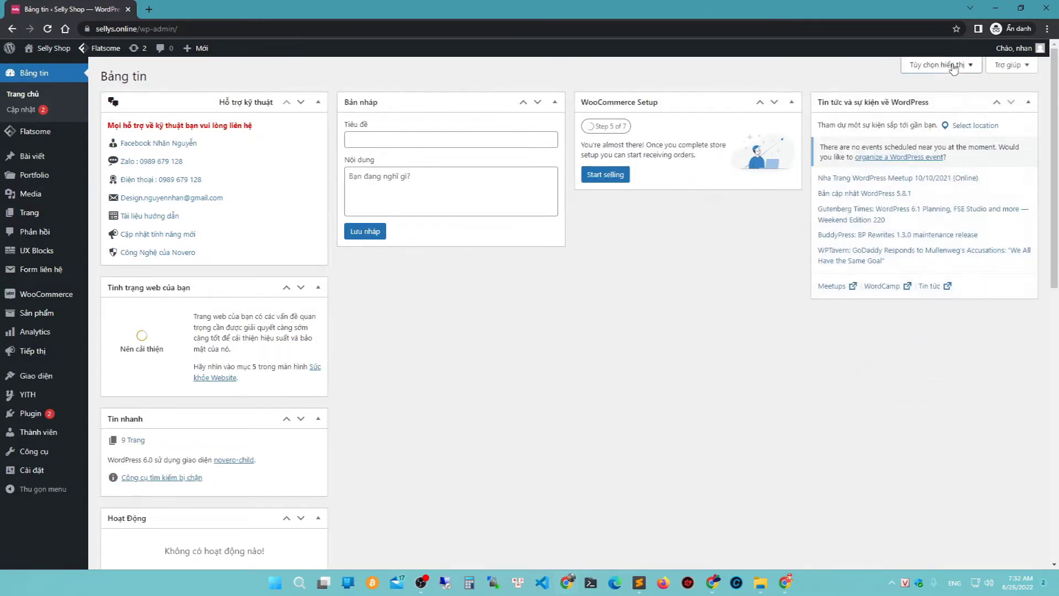
Hide the "Tin tức và sự kiện về WordPress" widget through the dashboard's screen options
left_click(951, 66)
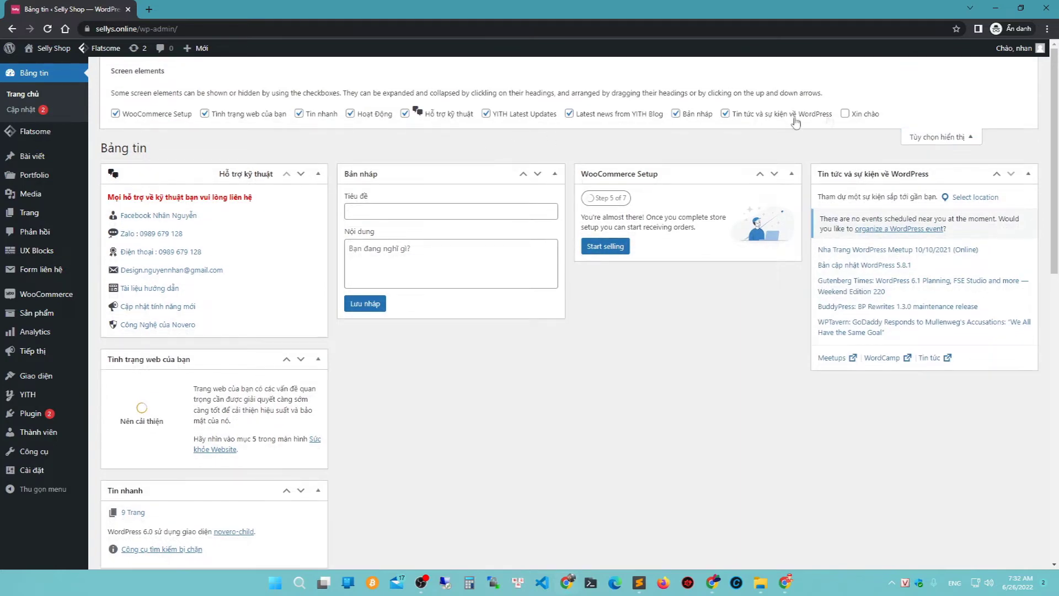
left_click(931, 136)
left_click(960, 66)
left_click(724, 115)
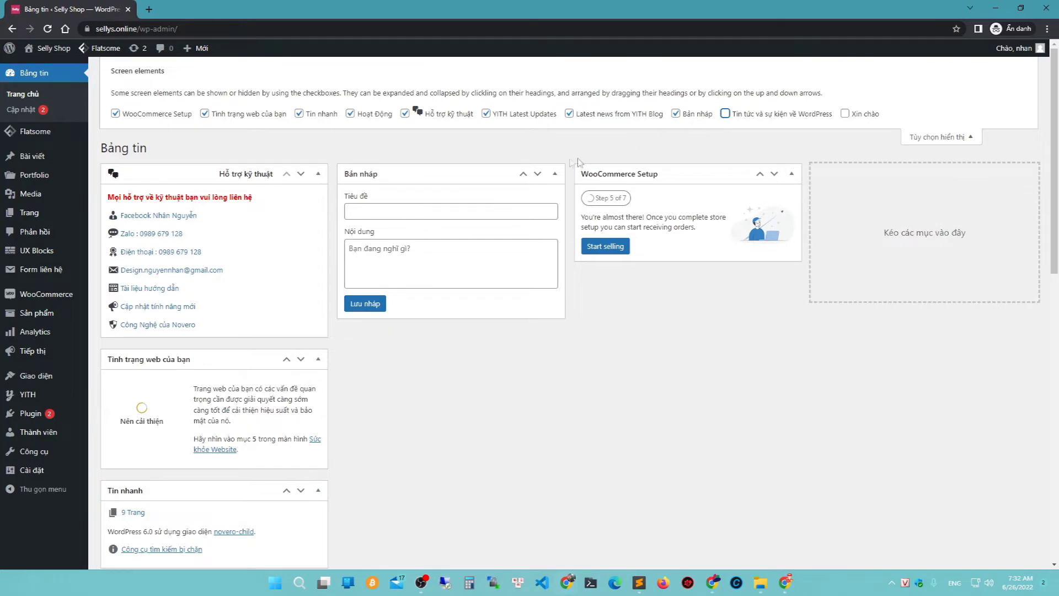
Move the "Tin nhanh" widget to the fourth dashboard column and "Hoạt Động" to the top of the second column
left_click_drag(224, 488, 910, 201)
left_click_drag(164, 491, 427, 191)
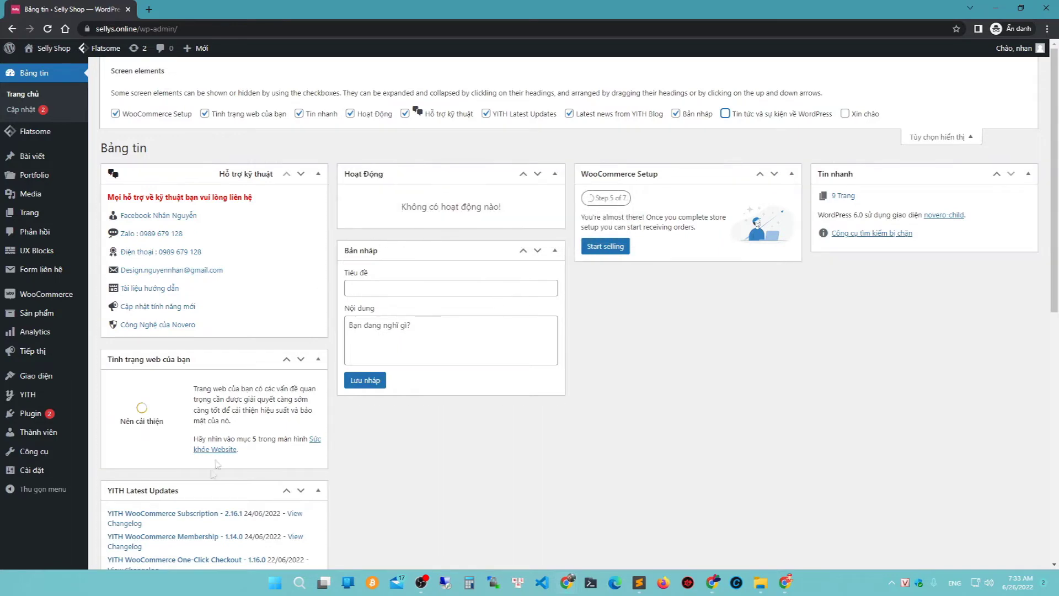
Move the YITH Latest Updates and Latest news from YITH Blog widgets to the third column and hide each of them
left_click_drag(204, 491, 706, 173)
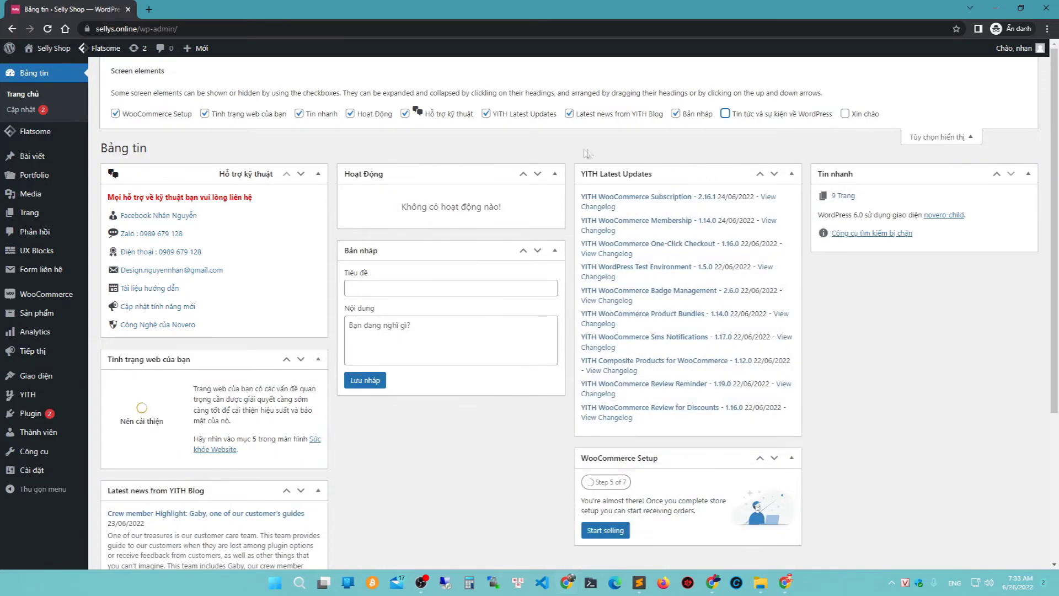
left_click(485, 113)
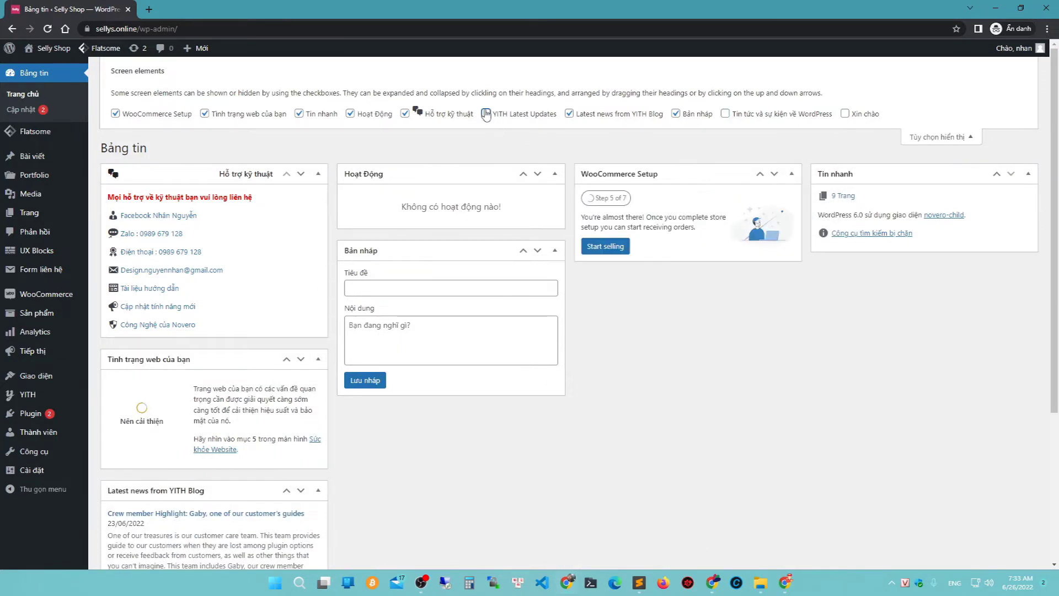
left_click_drag(193, 488, 706, 171)
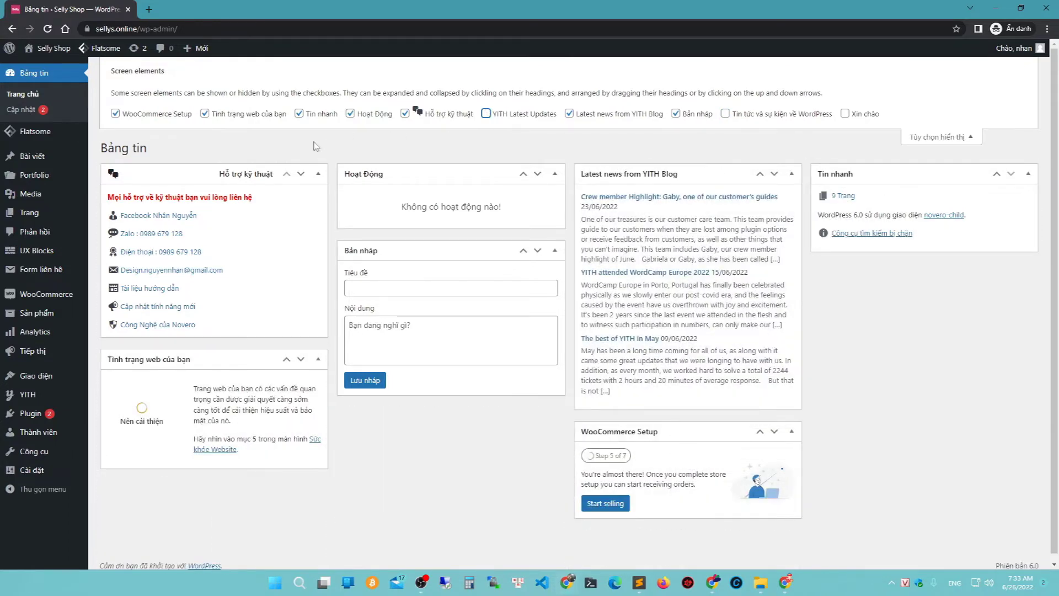
left_click(569, 113)
Hide WooCommerce Setup, and move "Tình trạng web của bạn" to the second column and "Hoạt Động" above "Bản nháp" in the third
left_click_drag(230, 359, 507, 162)
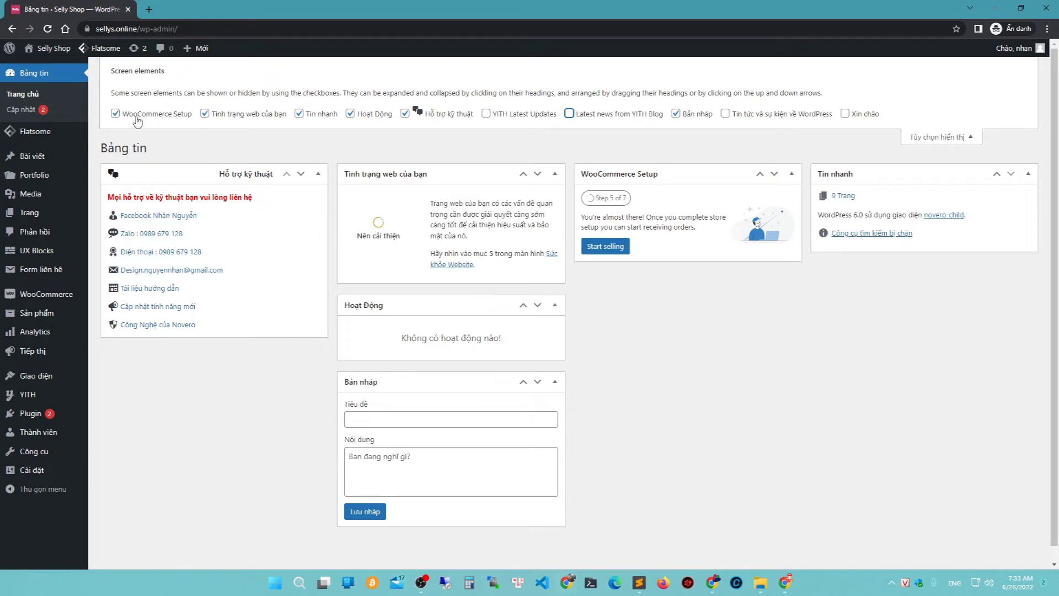
left_click(116, 114)
left_click_drag(440, 381, 659, 185)
left_click_drag(484, 302, 614, 182)
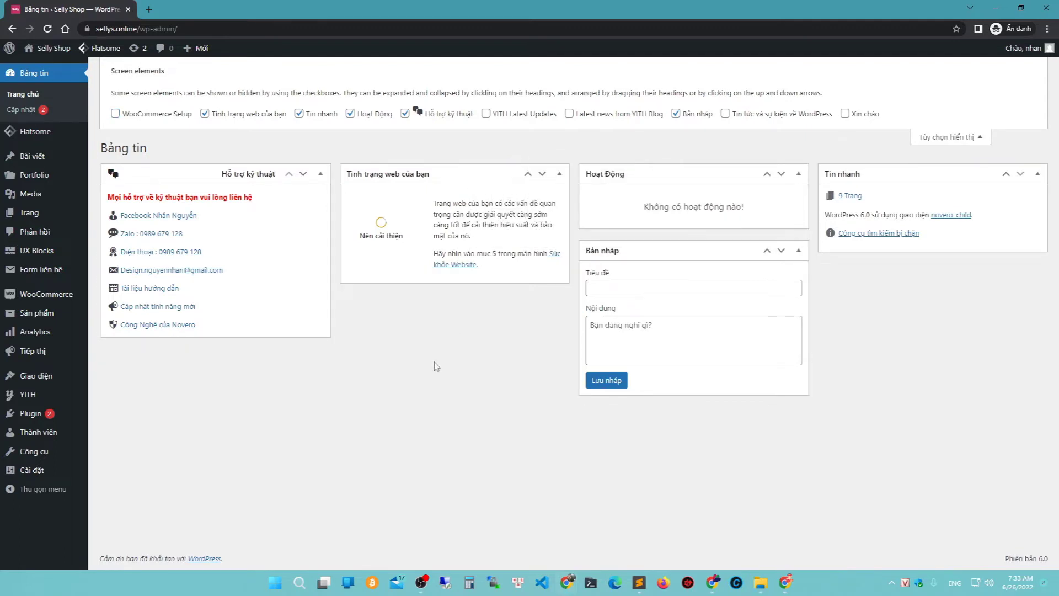
left_click(941, 137)
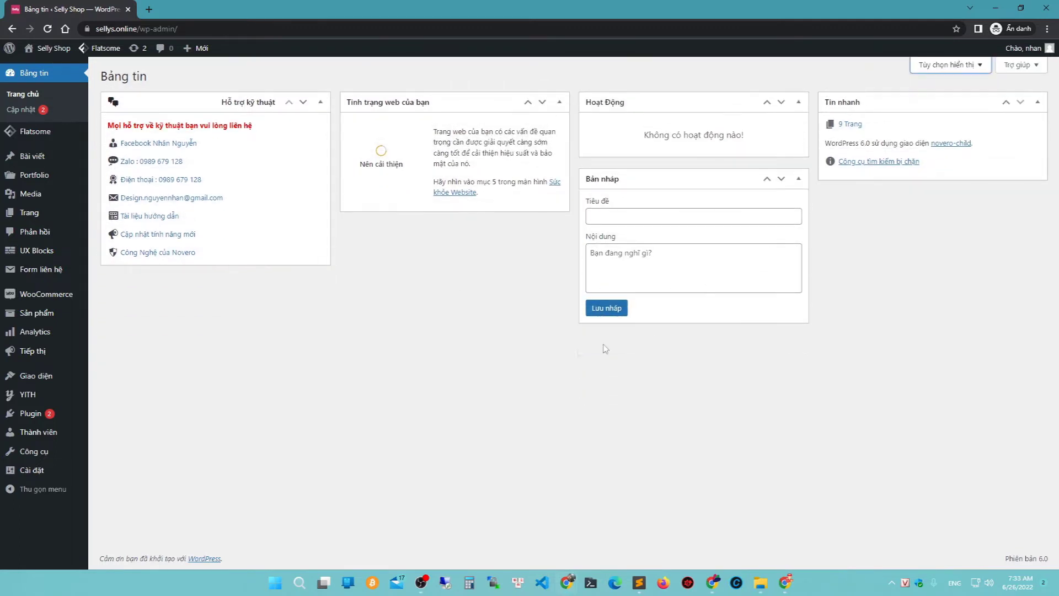
Update both outdated plugins, WooCommerce and YITH WooCommerce Wishlist, from the WordPress updates page
left_click(28, 110)
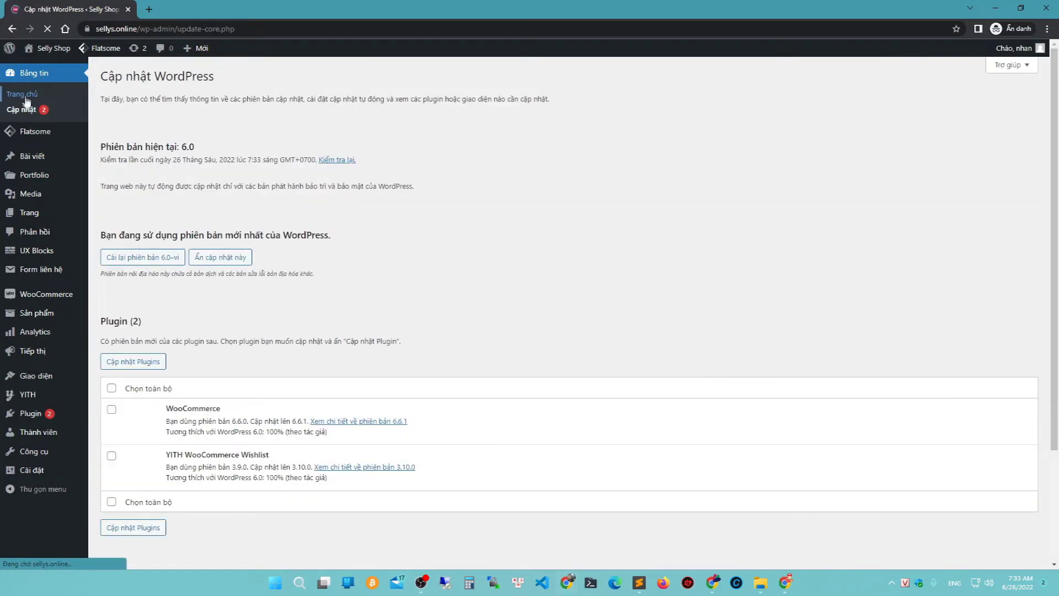
left_click(111, 388)
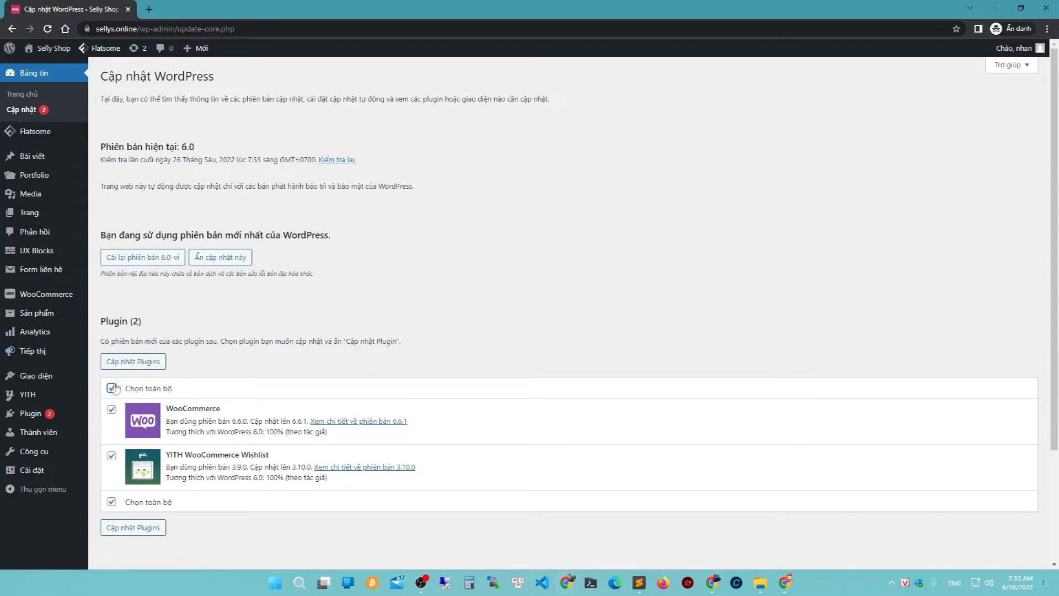
left_click(154, 362)
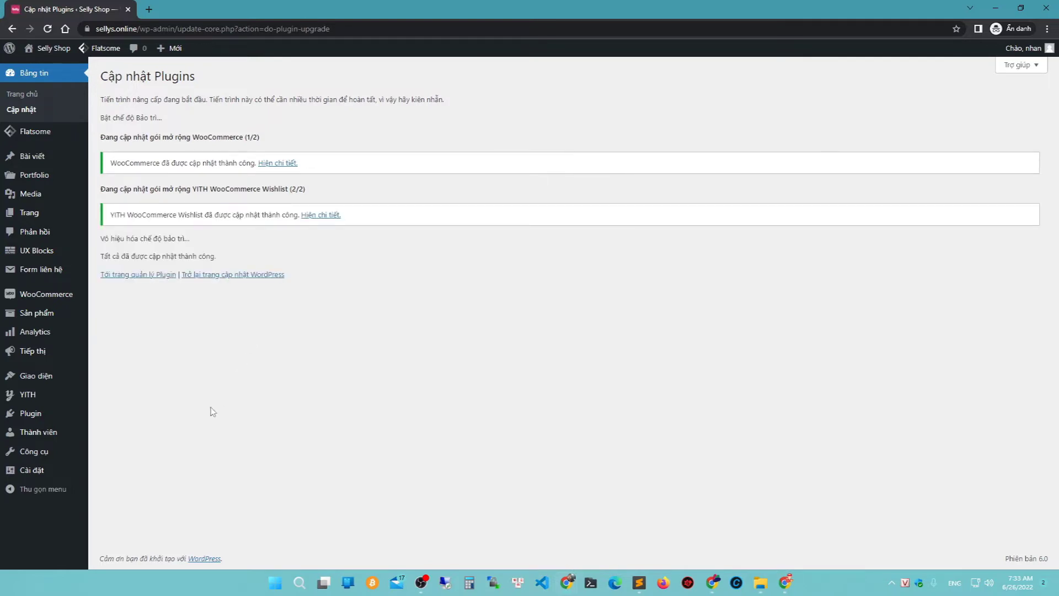
Review the general settings: site title, tagline, site addresses, admin email, membership, language, time zone, and date and time formats
mouse_move(40, 474)
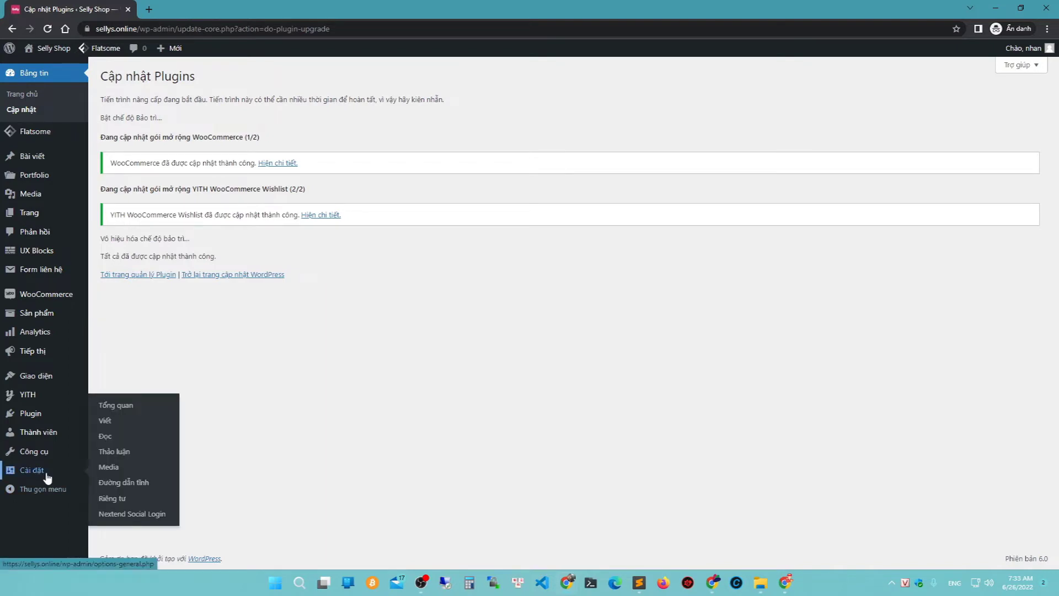
left_click(125, 410)
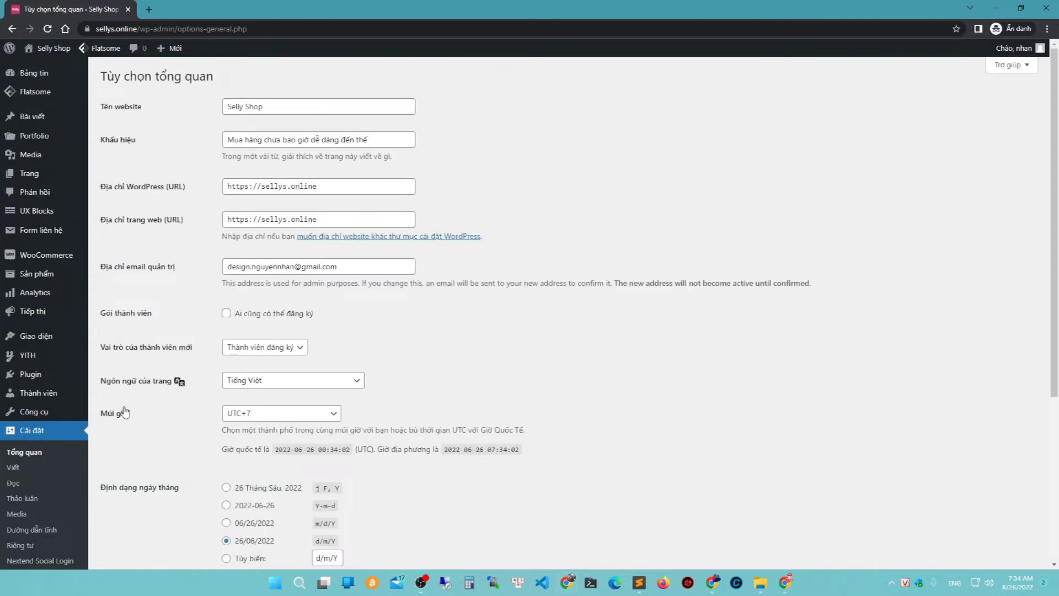
left_click(352, 104)
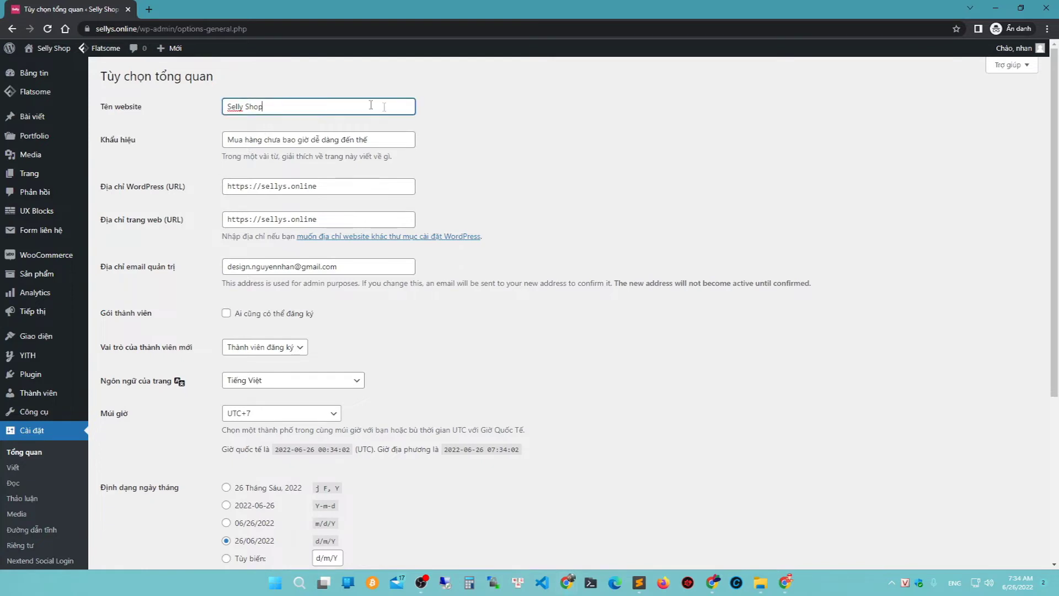
left_click(398, 141)
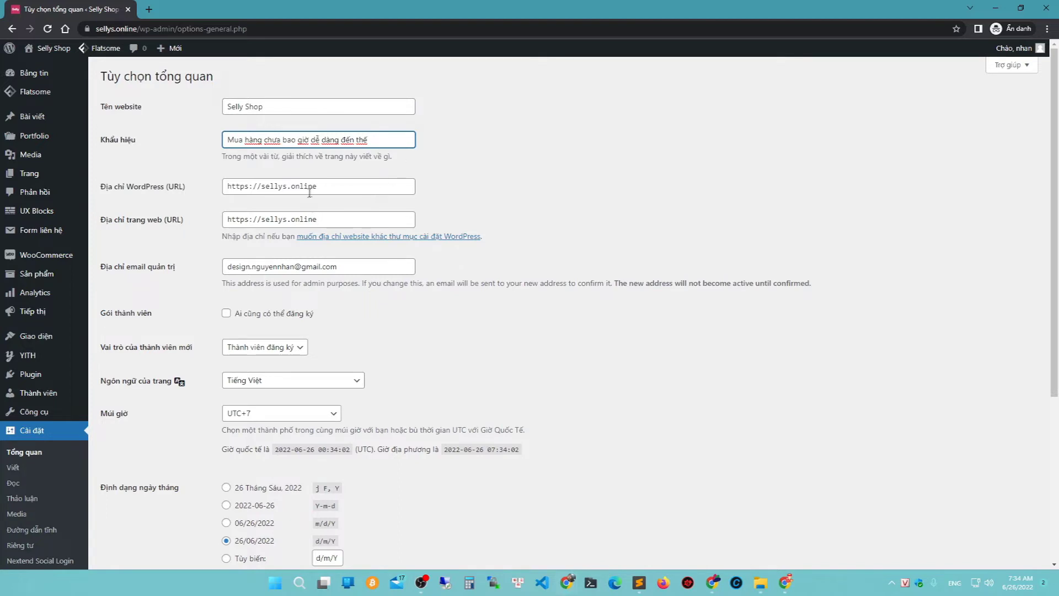
left_click(327, 183)
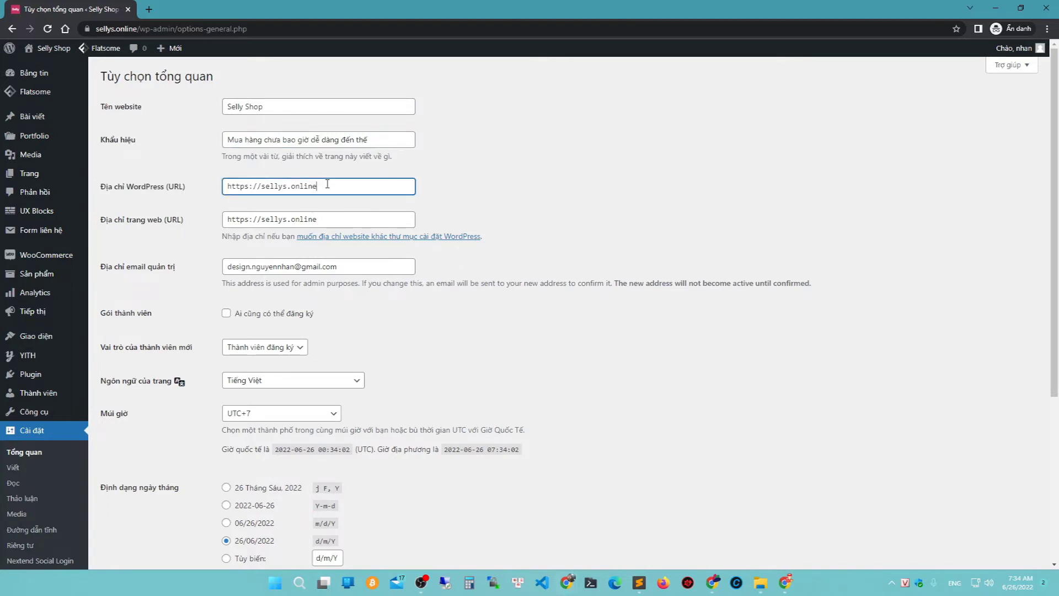
left_click(332, 217)
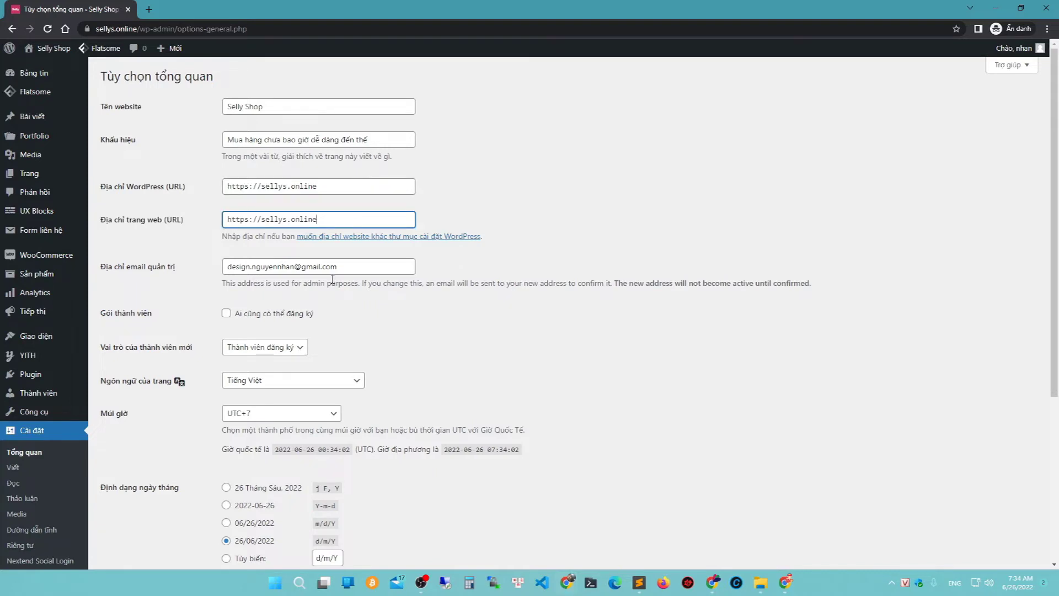
left_click(361, 266)
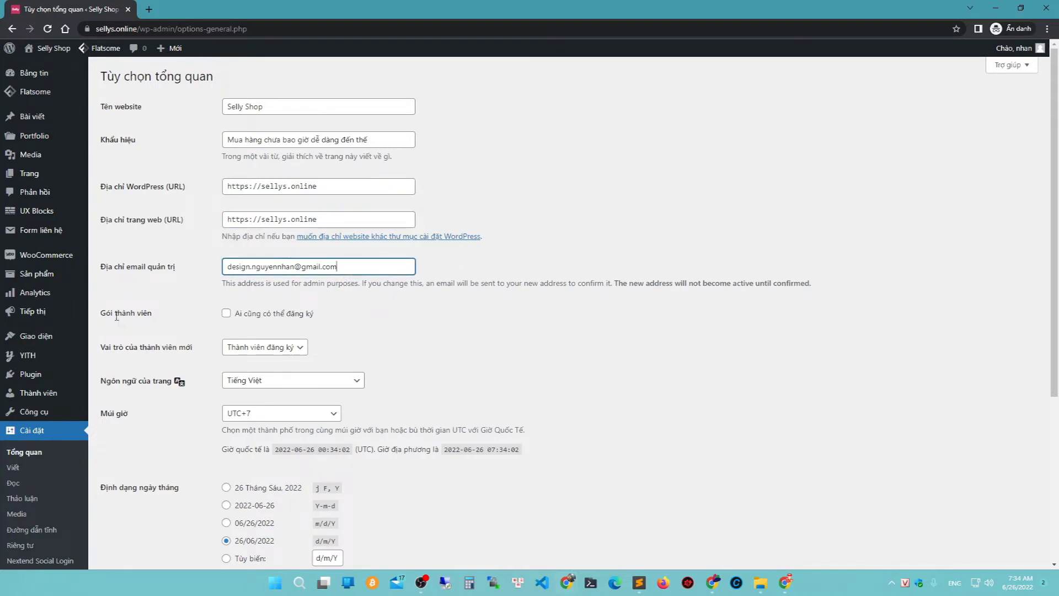
left_click_drag(92, 316, 165, 337)
left_click(166, 337)
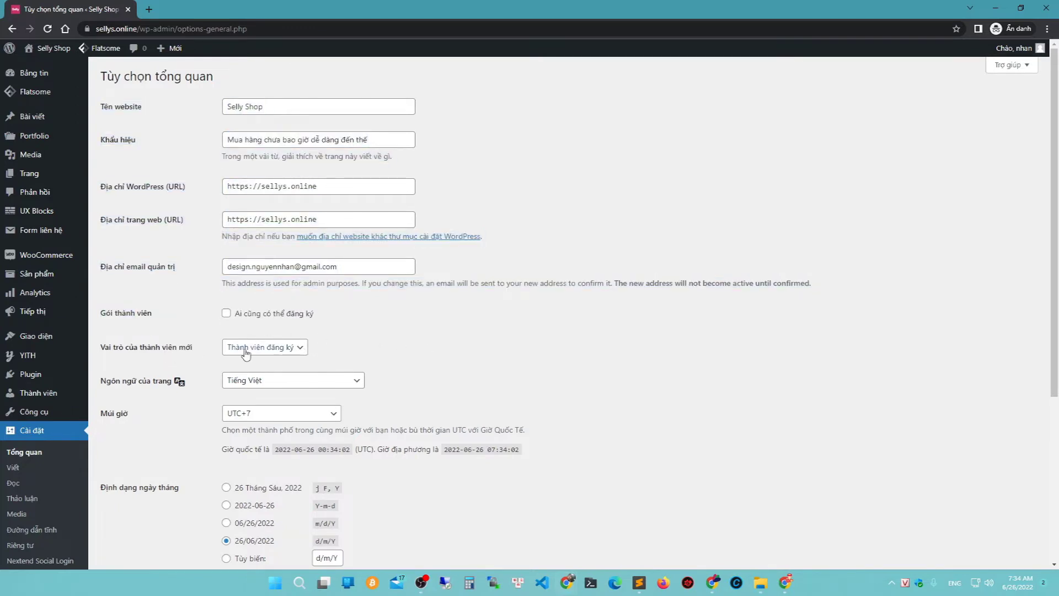
left_click(263, 385)
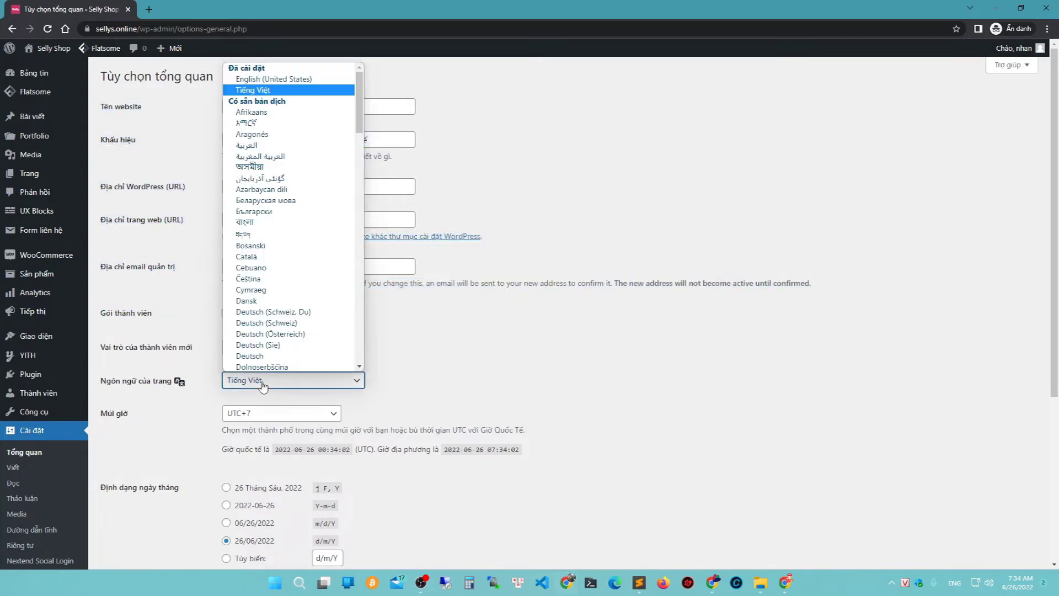
left_click(263, 385)
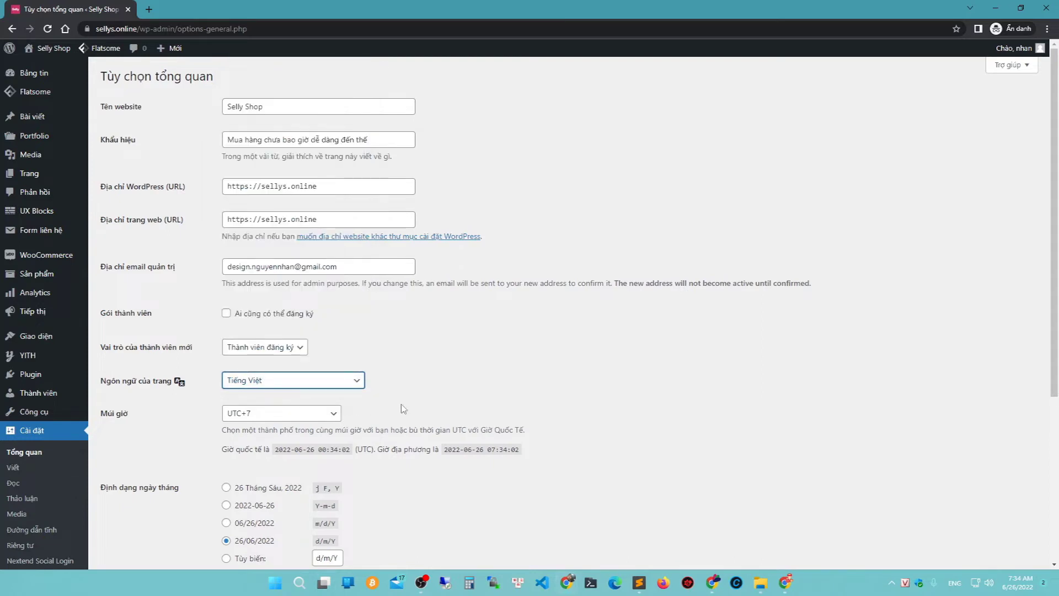
scroll(468, 391, "down", 2)
scroll(467, 391, "down", 3)
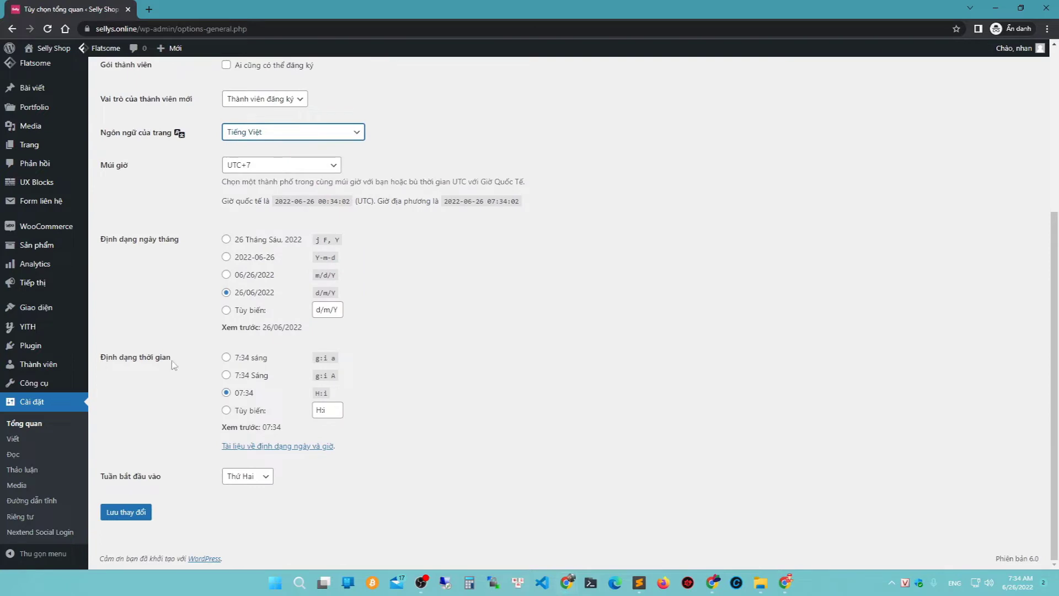
Review the writing settings, including the default category choices for posts submitted by email
left_click(12, 440)
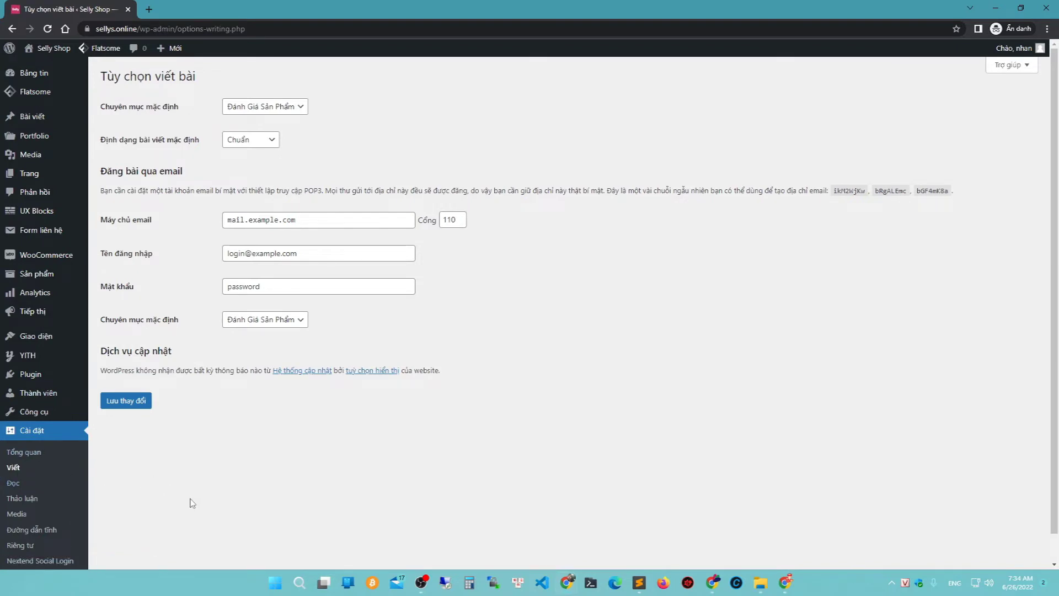
left_click(272, 324)
left_click(272, 324)
left_click(202, 485)
Set the homepage to the static page "Trang chủ" in the reading settings and save the changes
left_click(13, 484)
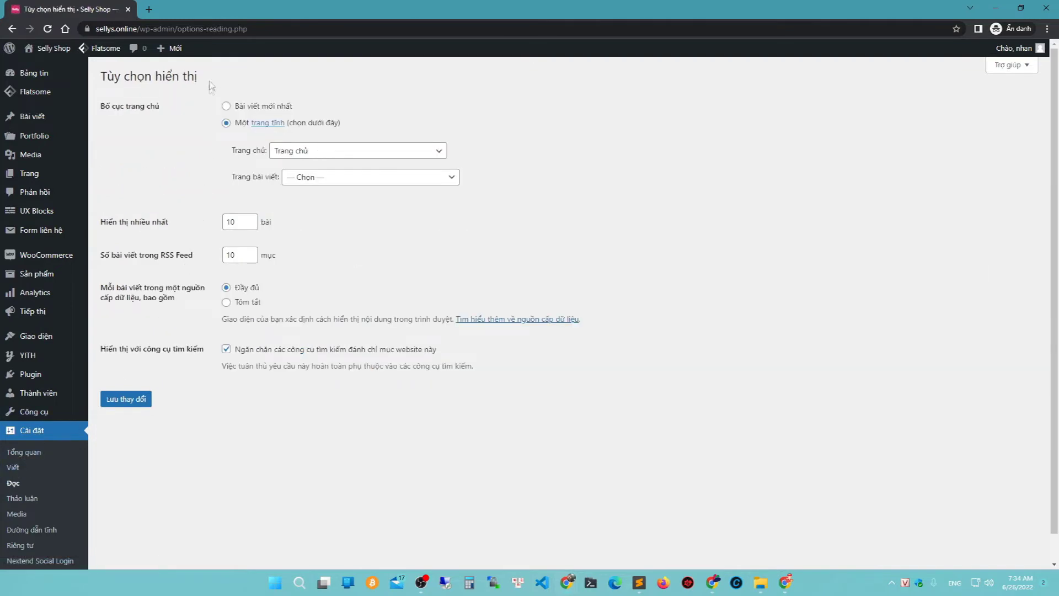
left_click(227, 107)
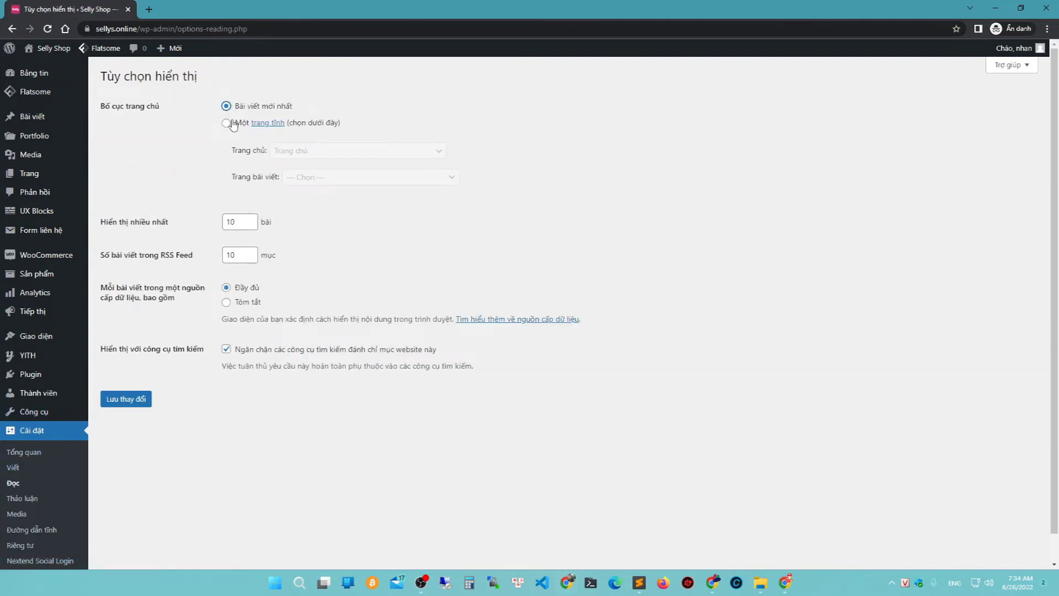
left_click(227, 123)
left_click(319, 153)
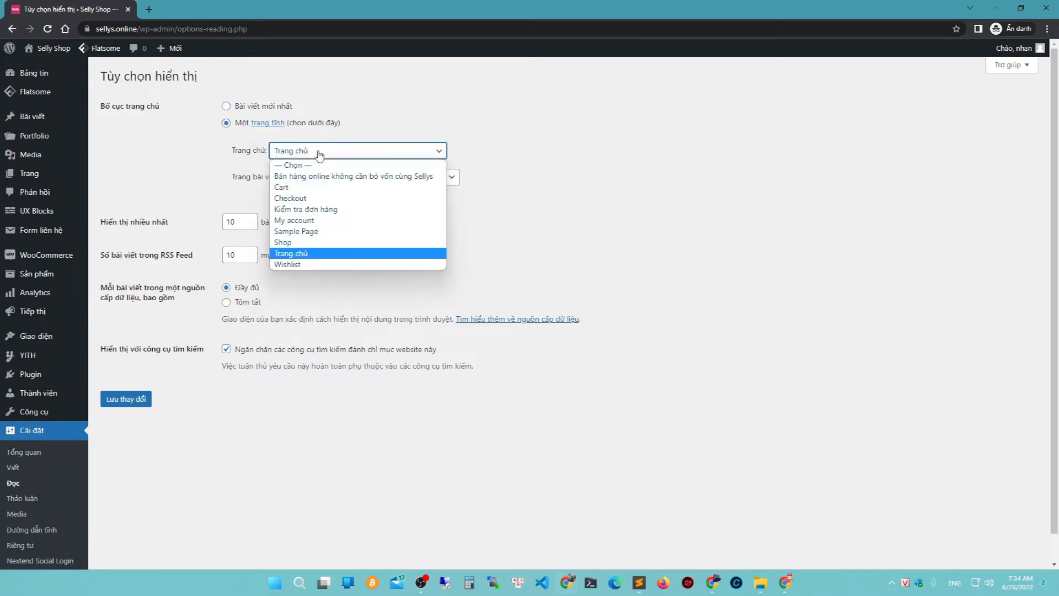
left_click(319, 153)
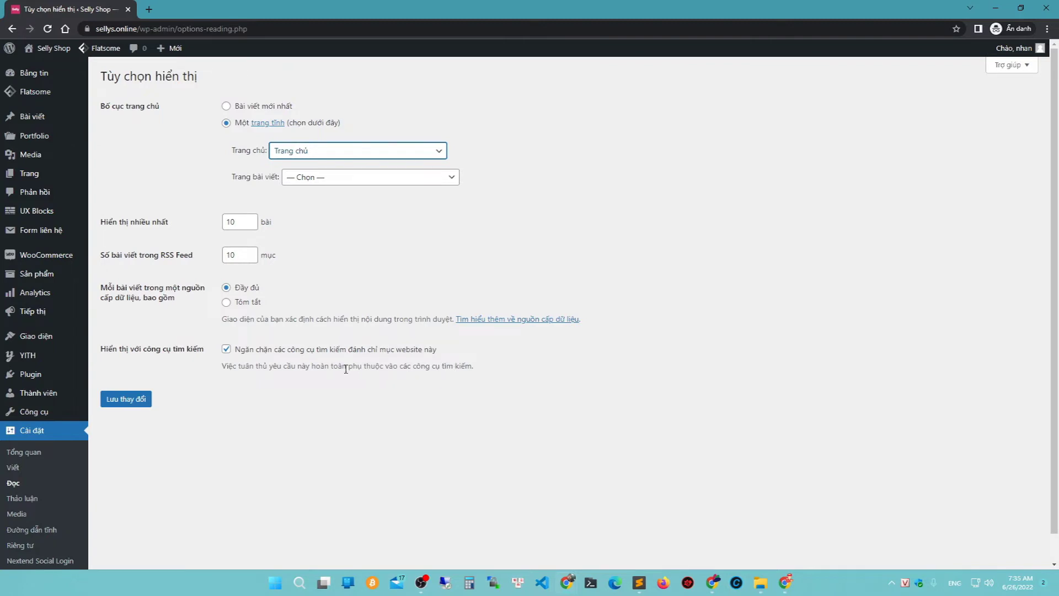
left_click(142, 400)
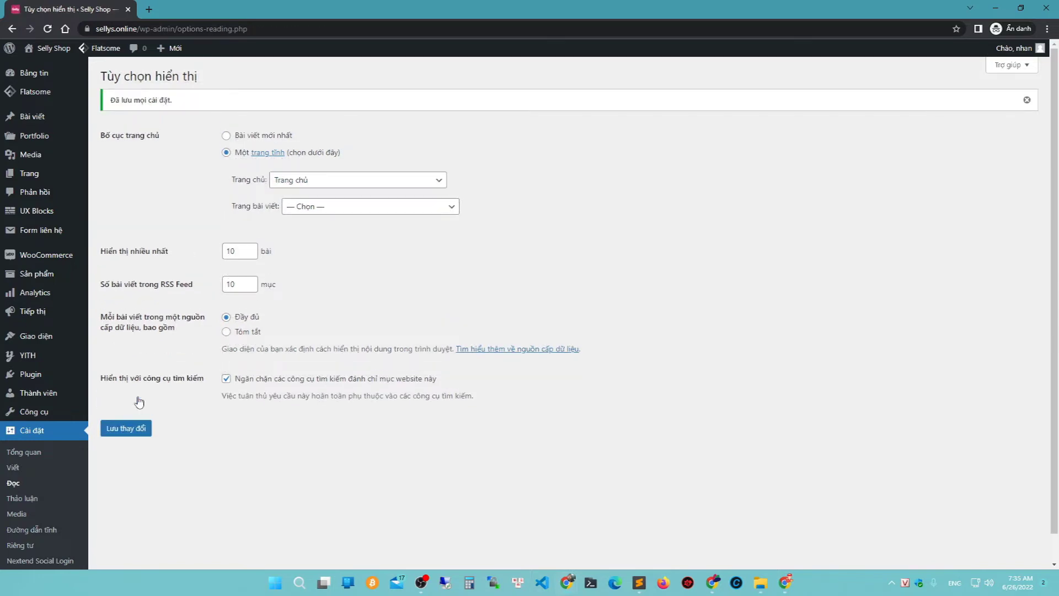
In the discussion settings, turn off notifying linked blogs and allowing pingbacks and trackbacks on new posts
left_click(13, 500)
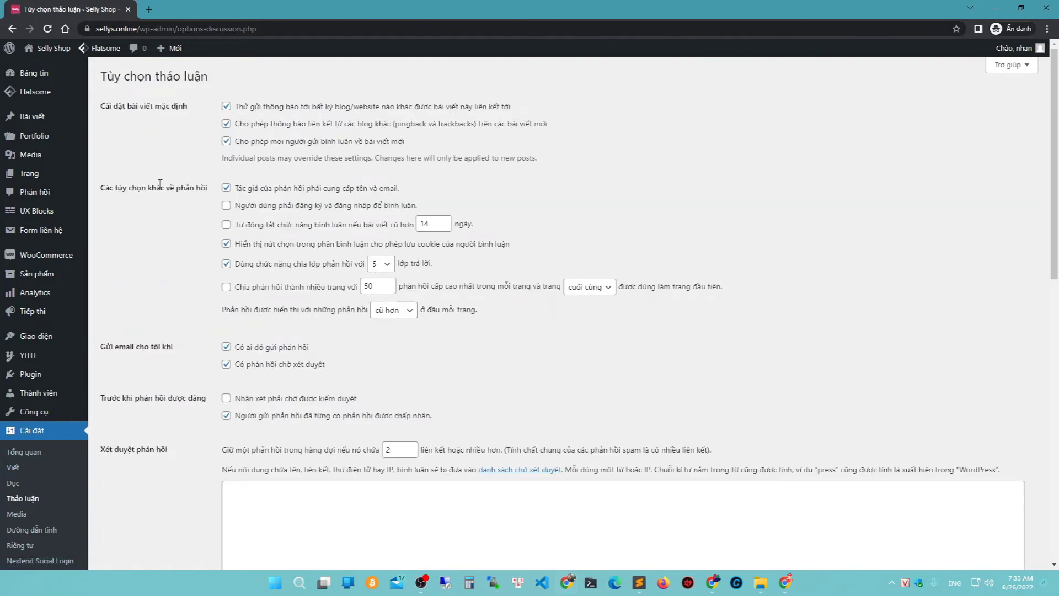
left_click(227, 108)
left_click(226, 125)
Save the discussion settings with "Ánh sóng (tự động tạo)" as the default avatar and open the media settings
scroll(235, 283, "down", 8)
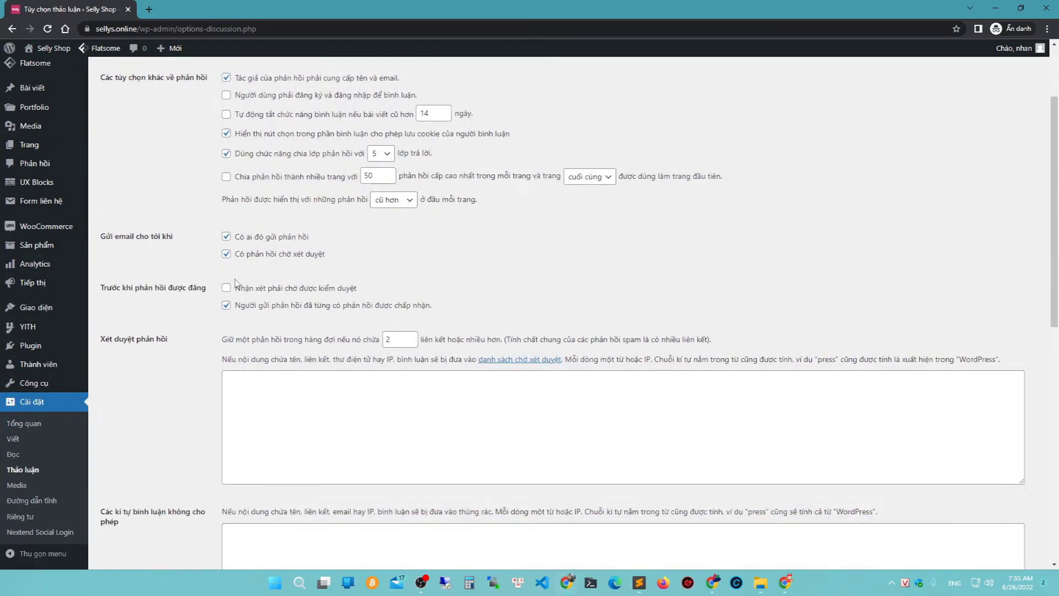
scroll(235, 279, "down", 2)
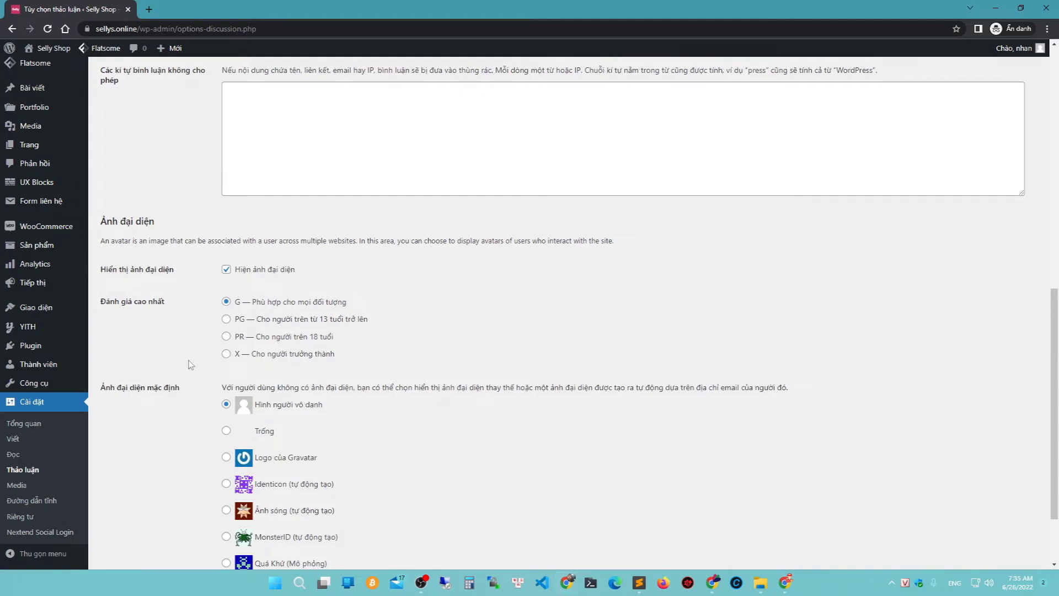
scroll(150, 391, "down", 2)
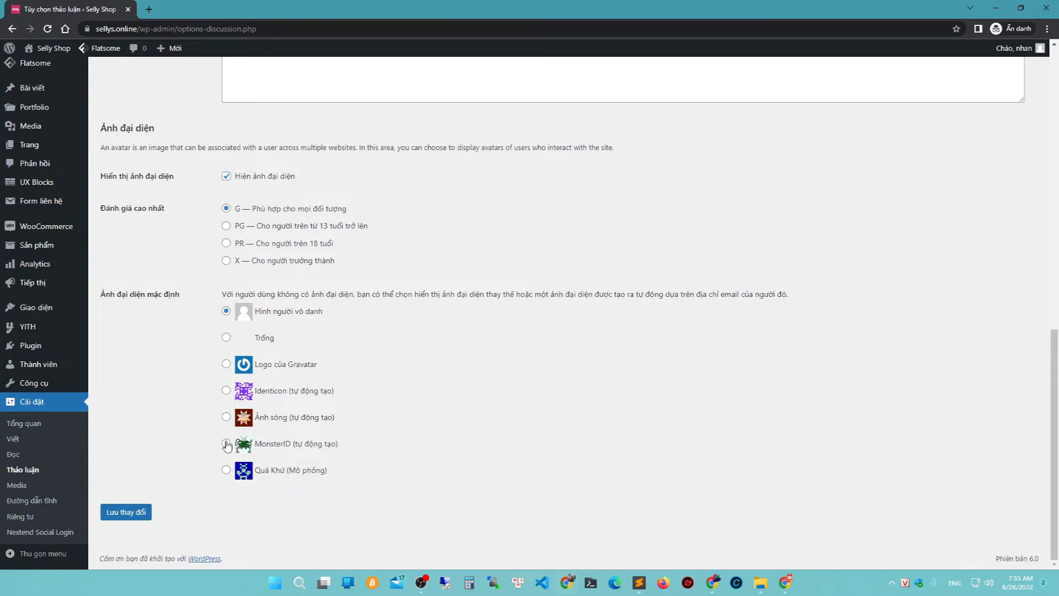
left_click(136, 510)
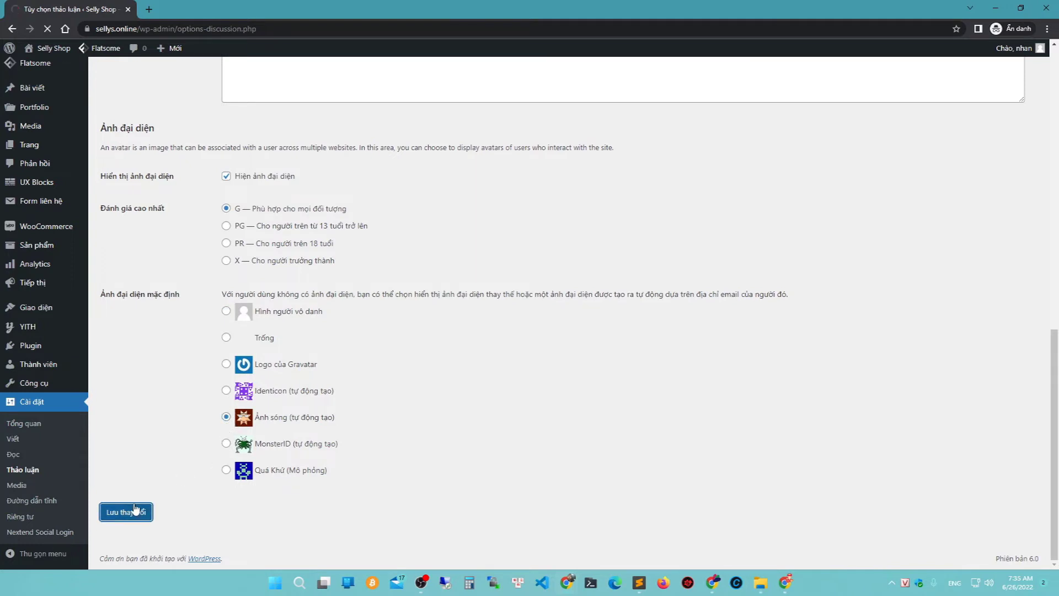
left_click(17, 515)
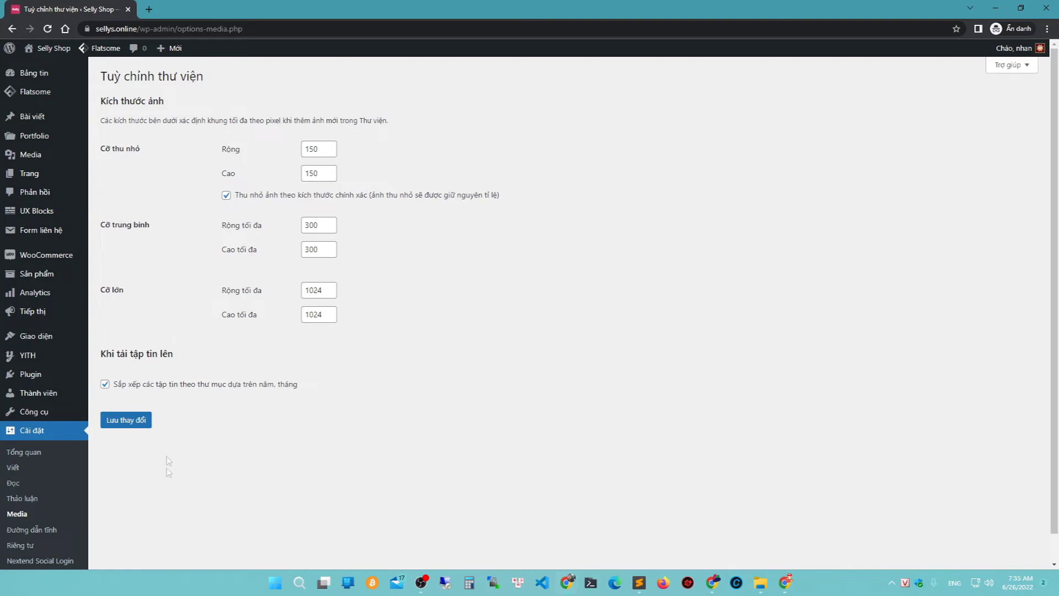
In the permalink settings, try the plain structure and a custom structure of /%post_id%/
left_click(28, 531)
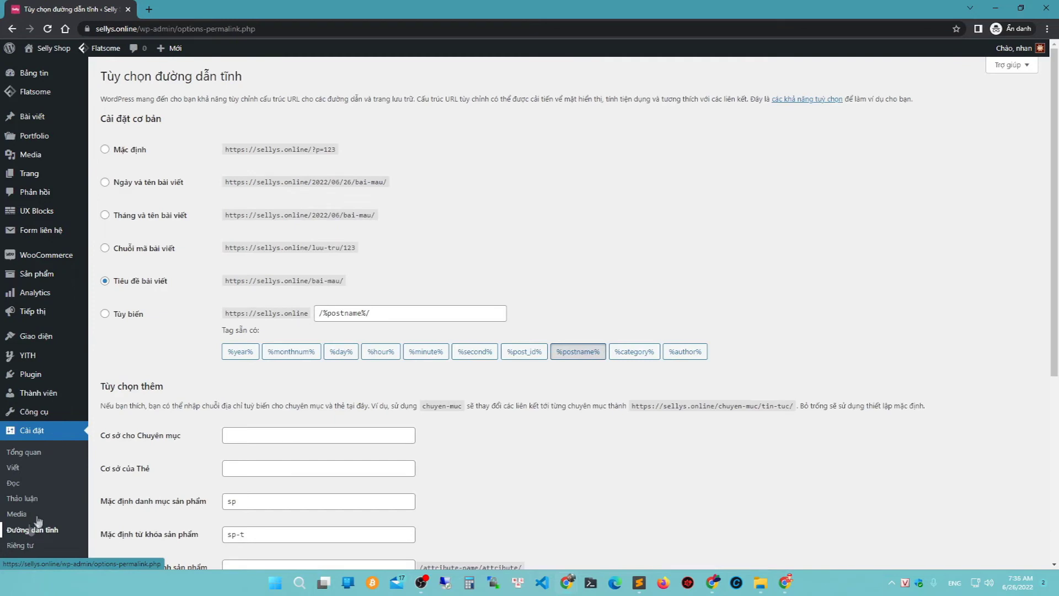
triple_click(376, 313)
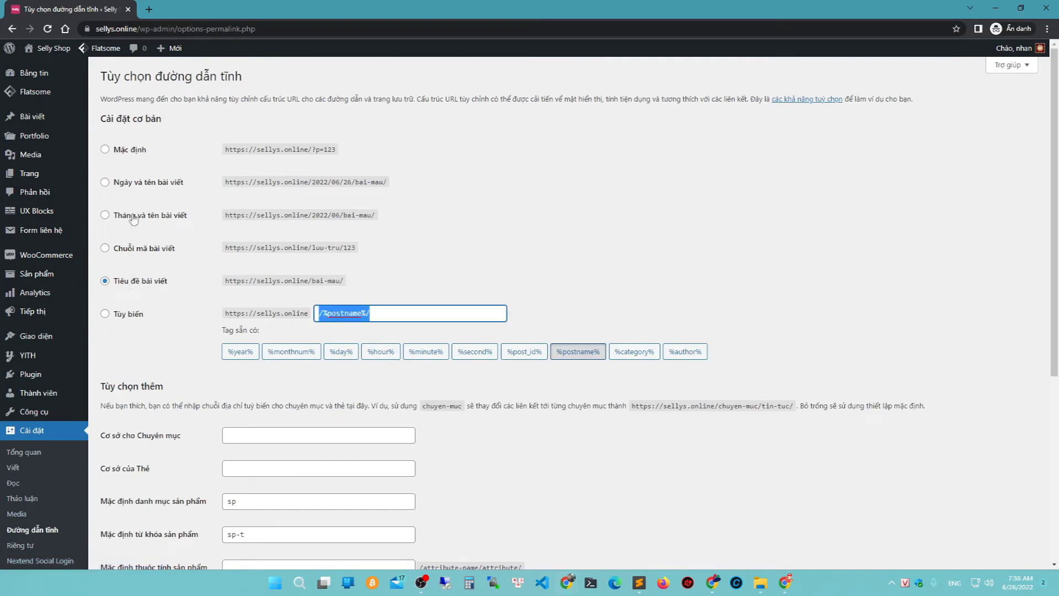
left_click(105, 150)
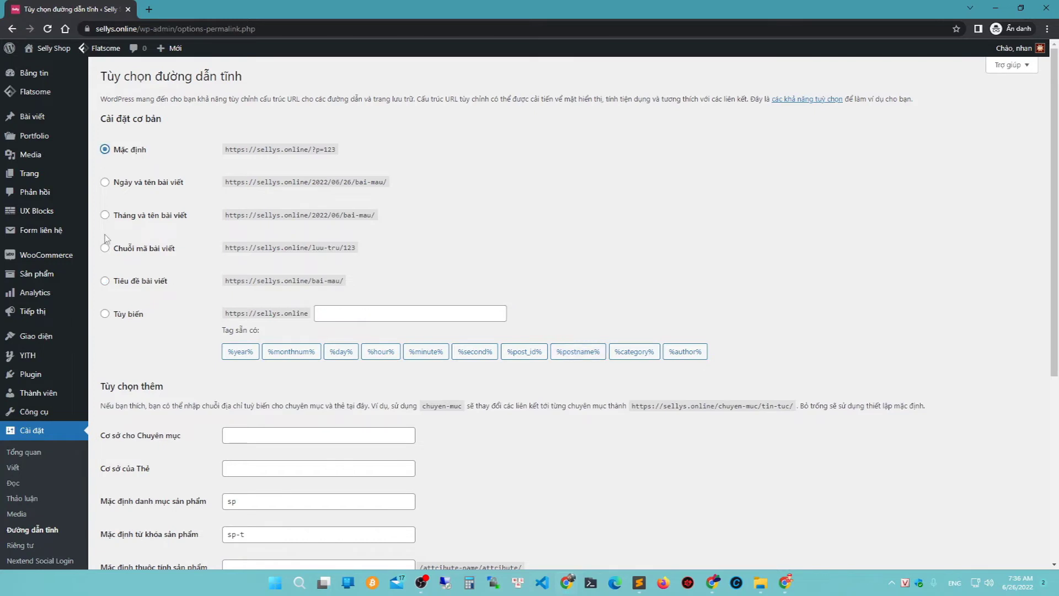
left_click(106, 315)
left_click(520, 351)
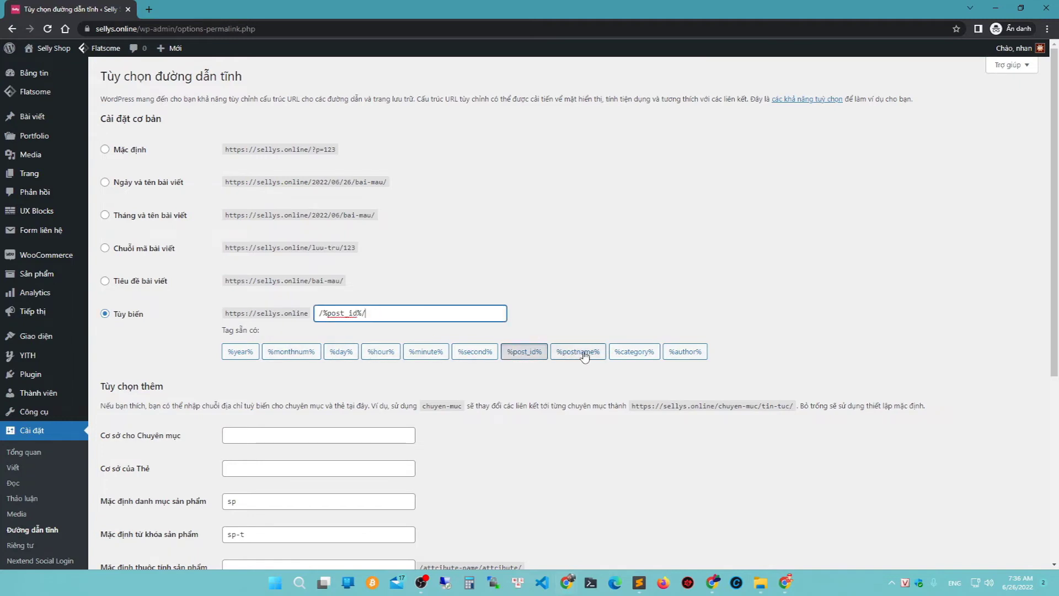
Set the custom permalink structure to /%postname%/, save the permalink settings, and check the product permalink options
left_click_drag(380, 314, 294, 322)
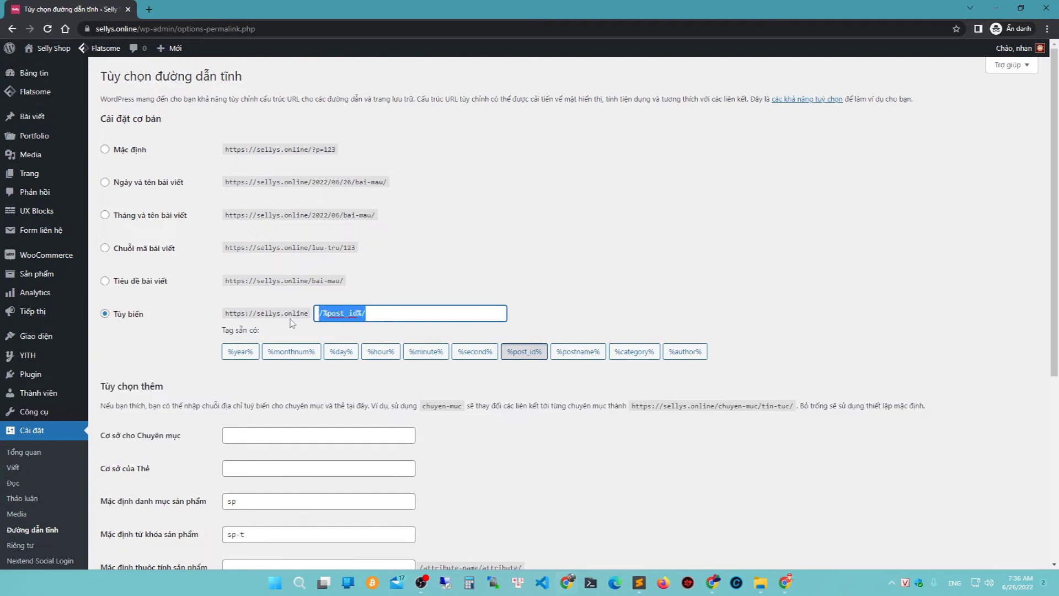
key("BackSpace")
left_click(588, 351)
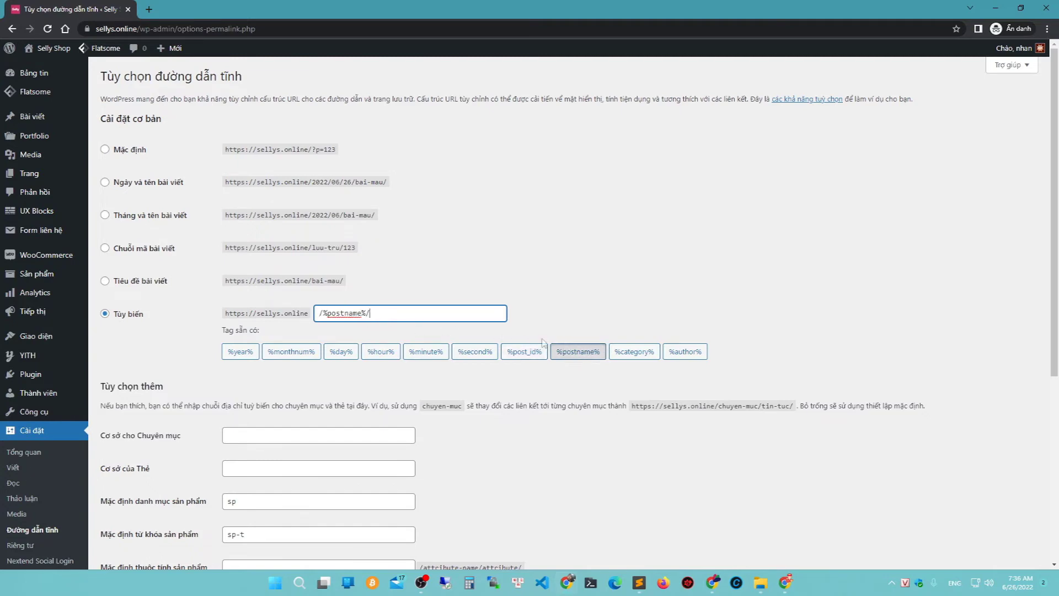
scroll(524, 420, "down", 2)
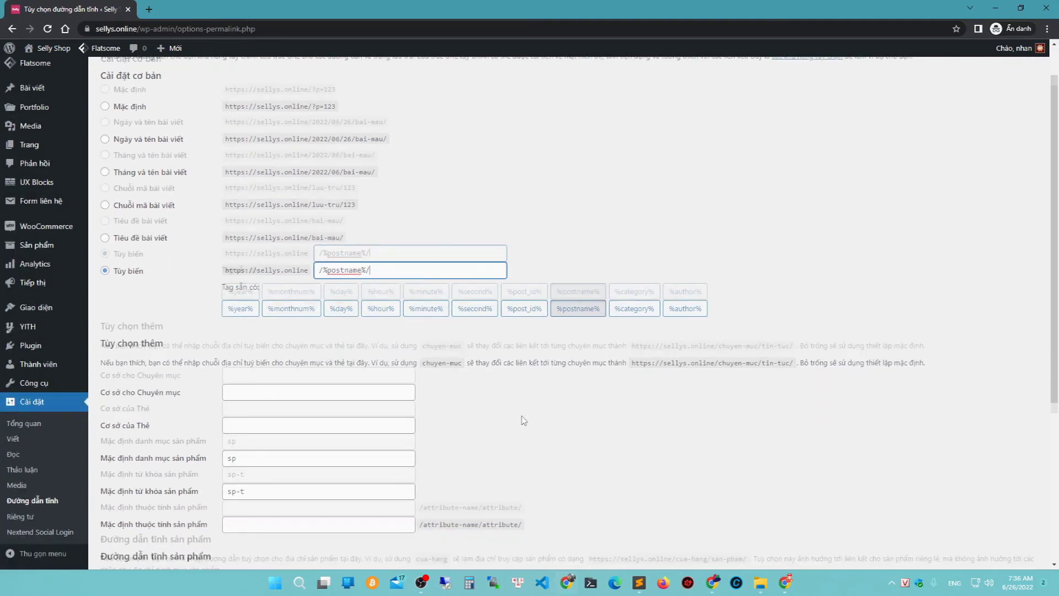
scroll(212, 387, "down", 1)
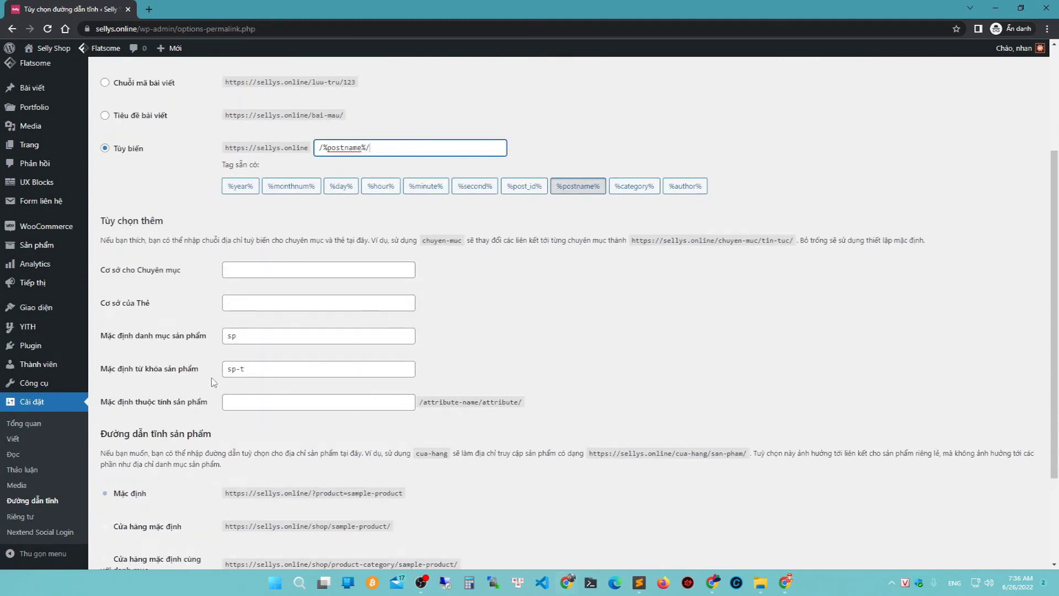
scroll(215, 383, "down", 3)
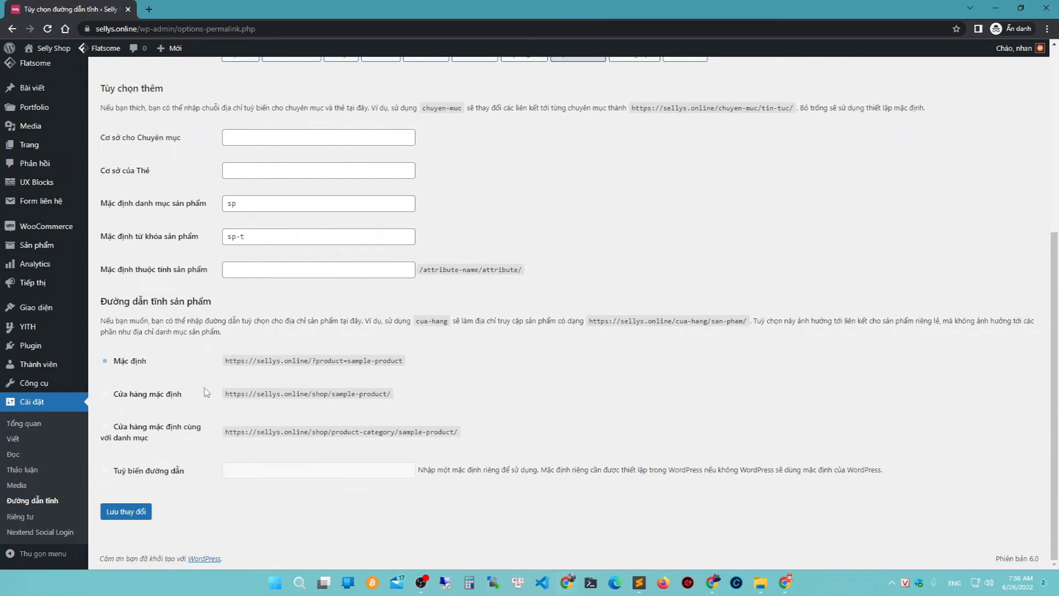
left_click(132, 511)
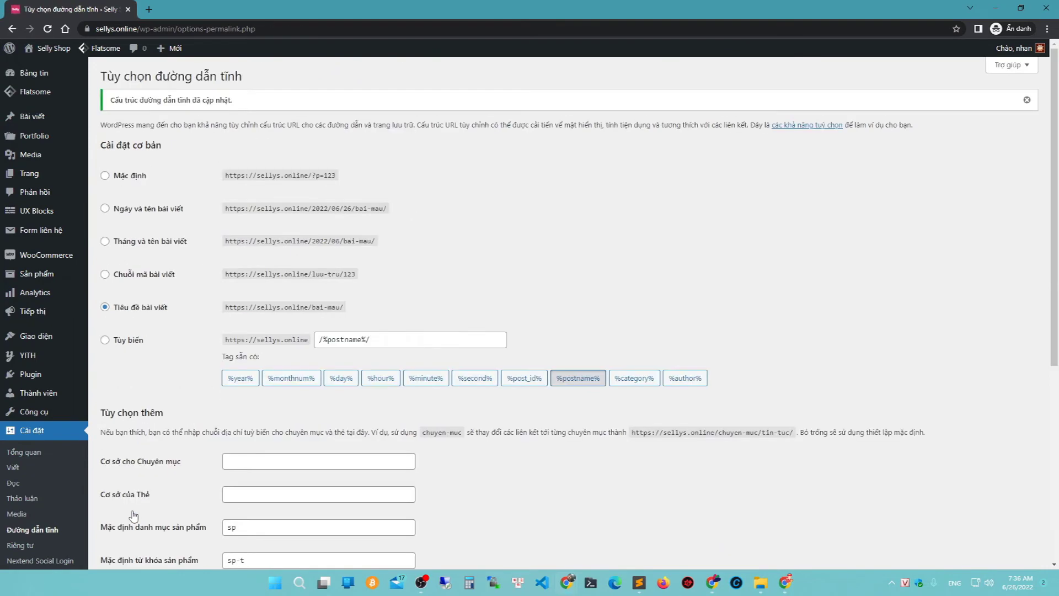
scroll(178, 454, "down", 5)
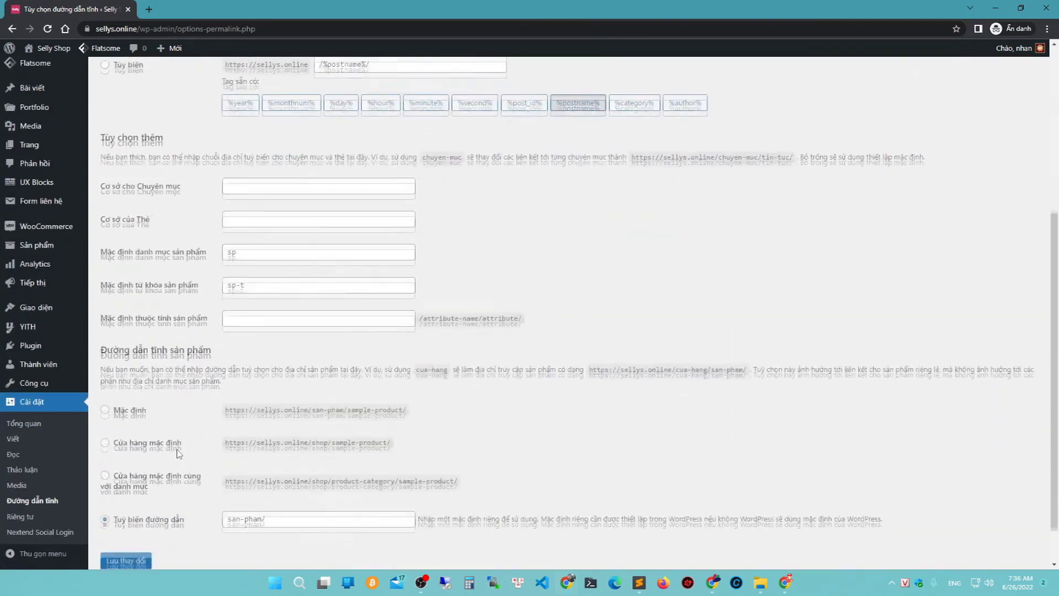
Check which pages can be chosen as the privacy policy page in the privacy settings
left_click(26, 516)
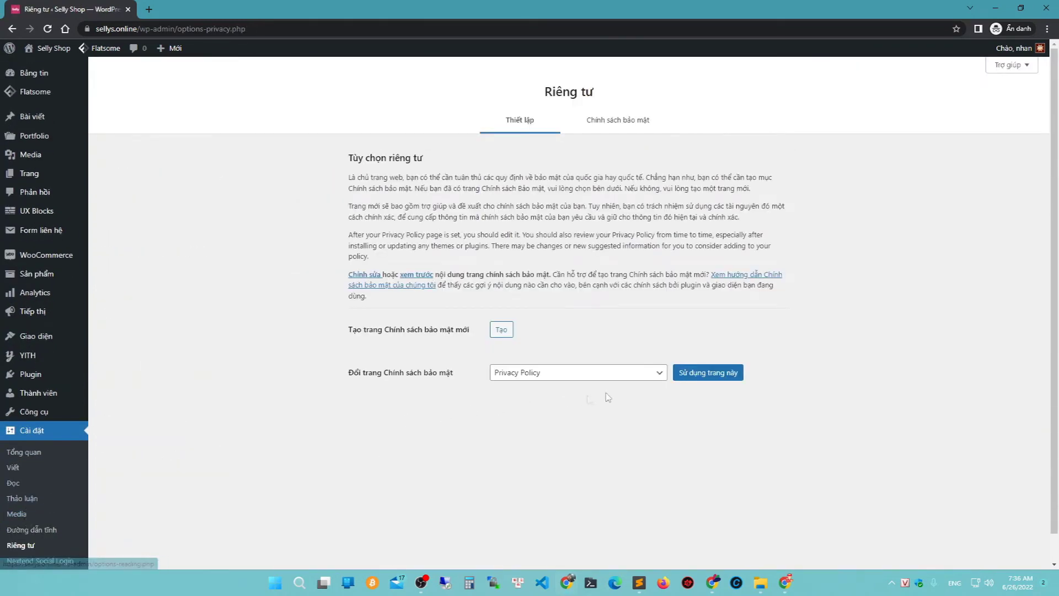
left_click(643, 375)
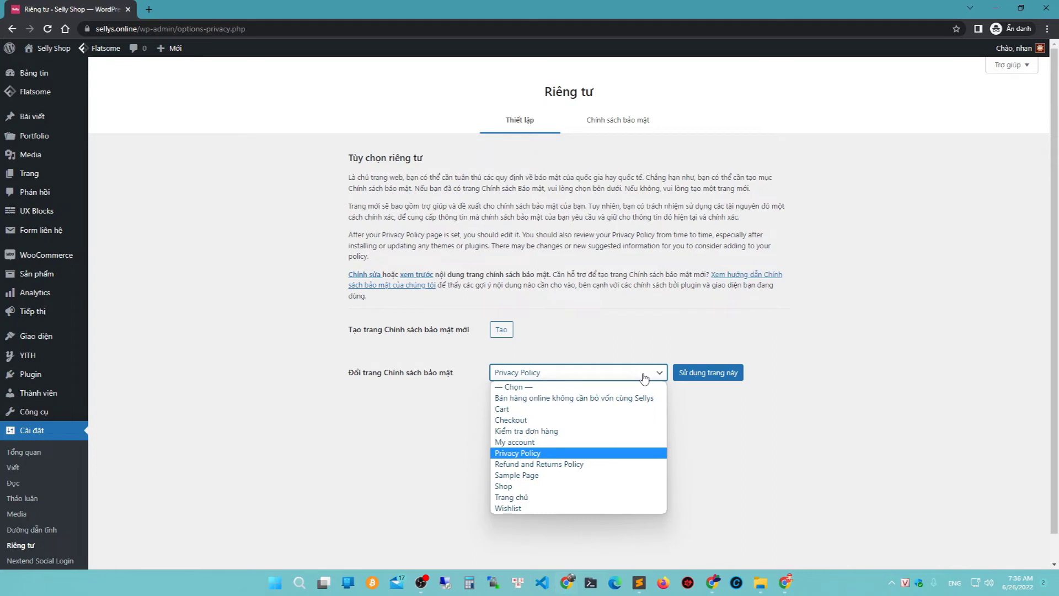
left_click(644, 378)
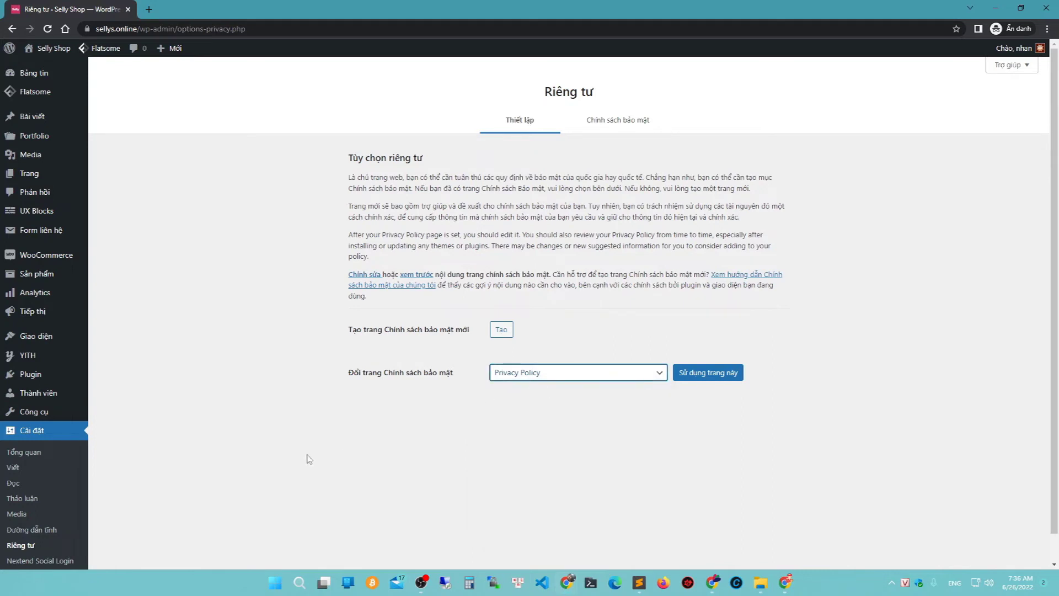
Look through all the login providers offered on the Nextend Social Login settings page
scroll(82, 524, "down", 1)
left_click(30, 538)
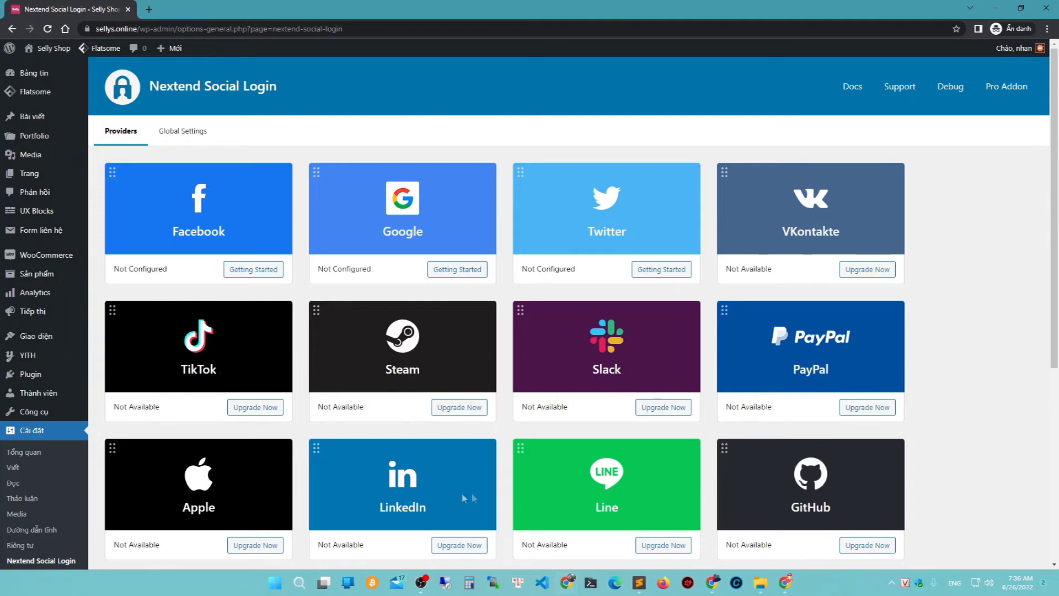
scroll(606, 491, "down", 2)
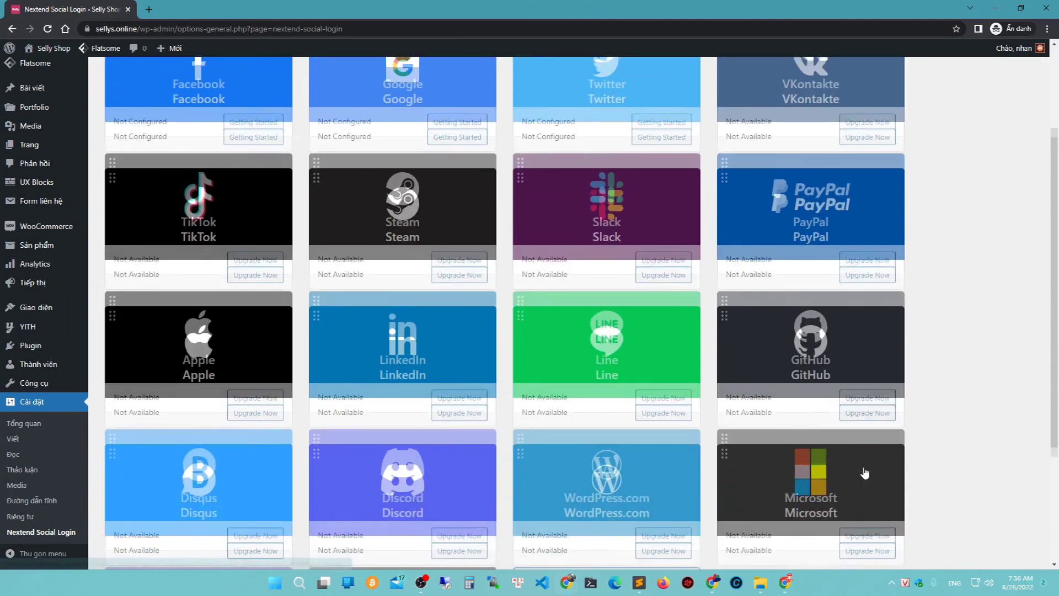
scroll(212, 479, "down", 3)
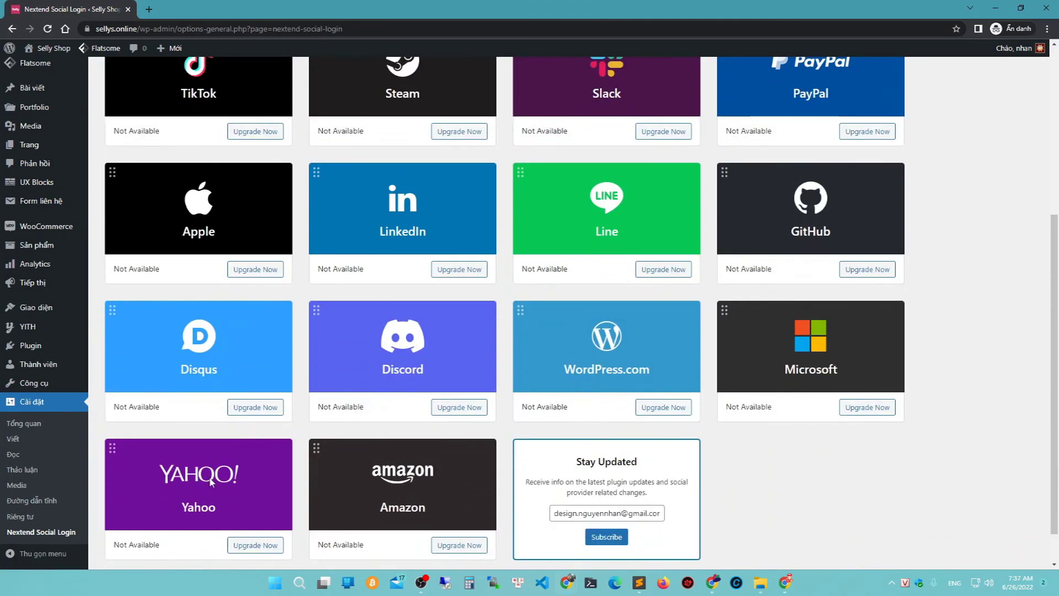
scroll(554, 502, "up", 5)
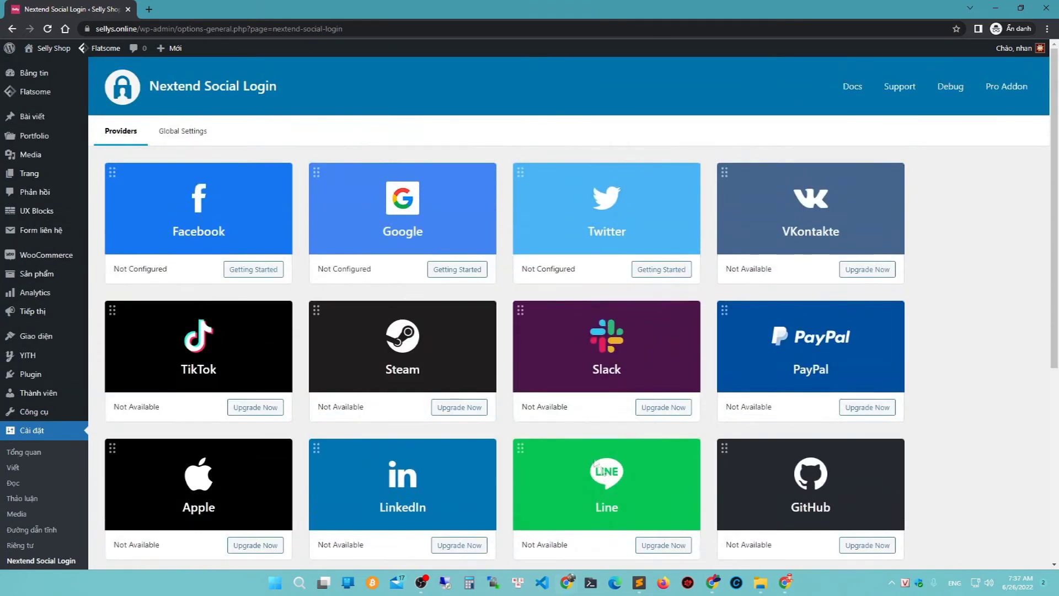
Open the shop's front page in a new browser tab and browse through its promotional banner slider
mouse_move(49, 47)
right_click(39, 69)
left_click(57, 79)
left_click(202, 9)
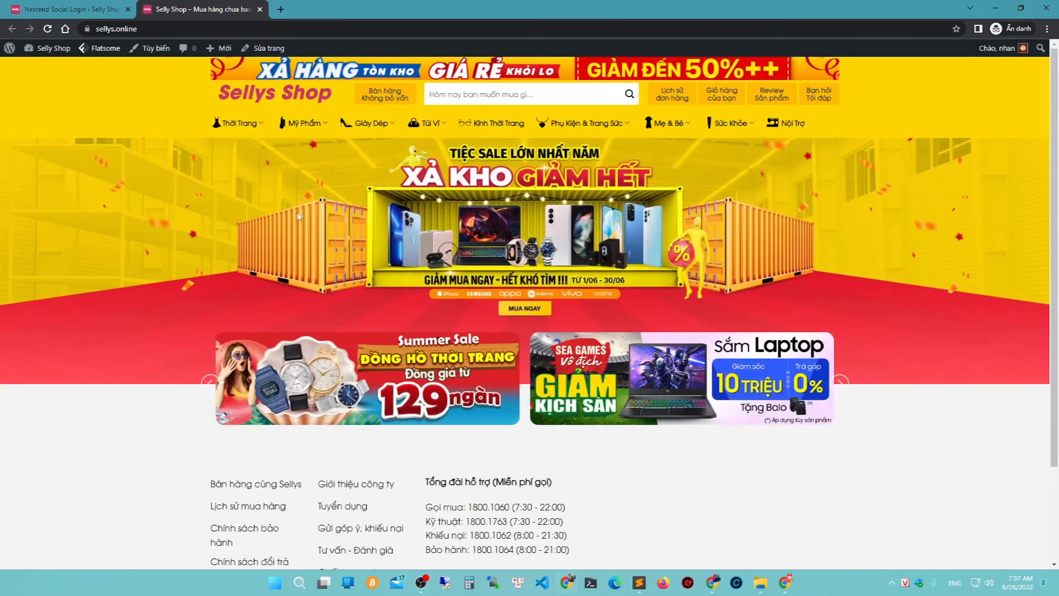
left_click(841, 383)
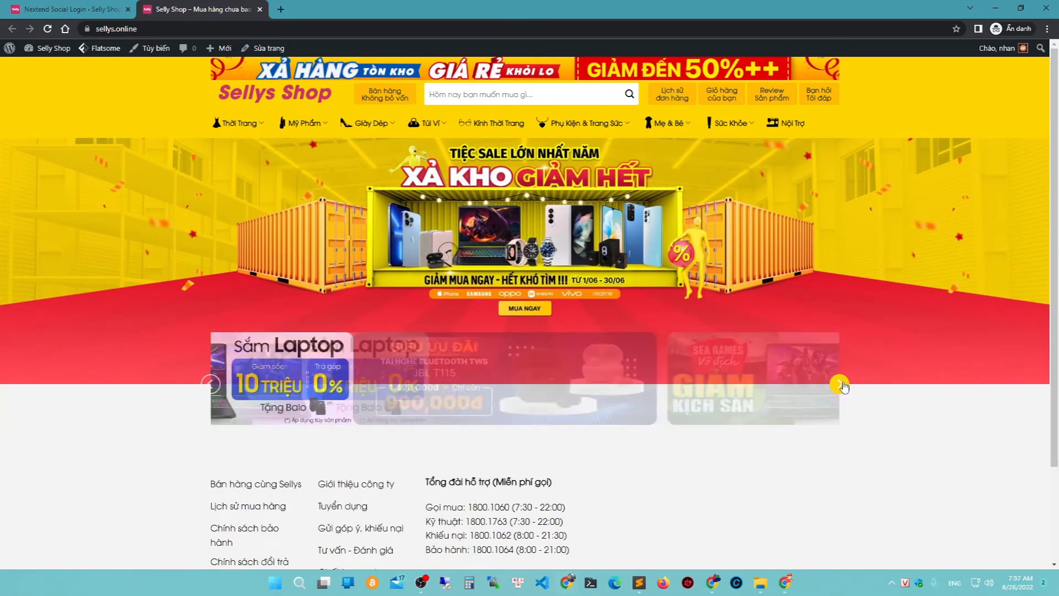
left_click(840, 383)
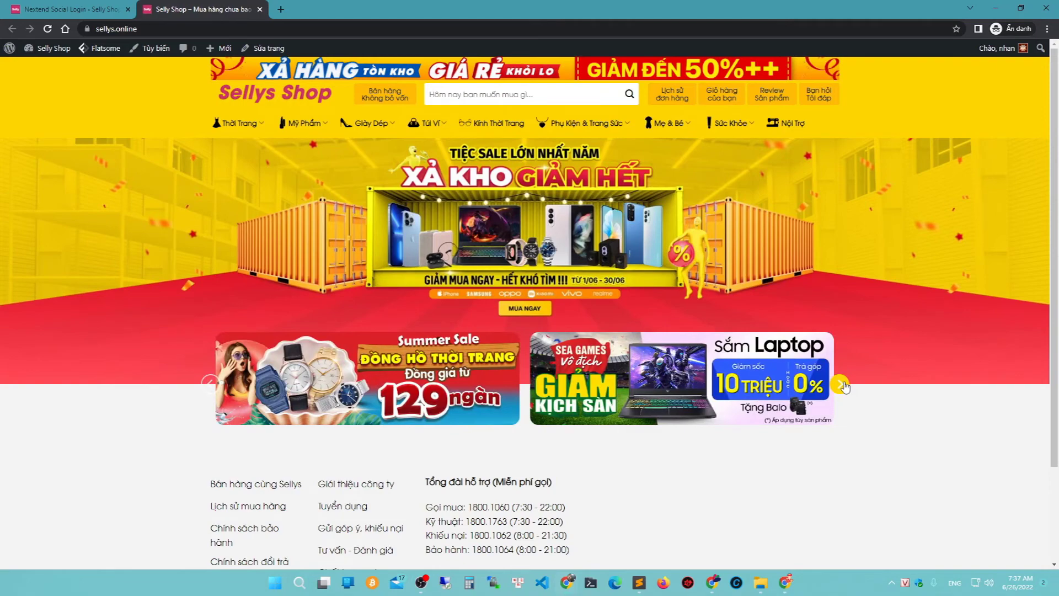
left_click(841, 384)
left_click(840, 383)
Return to the WordPress admin tab and revisit the general settings and the Nextend Social Login providers page
left_click(76, 11)
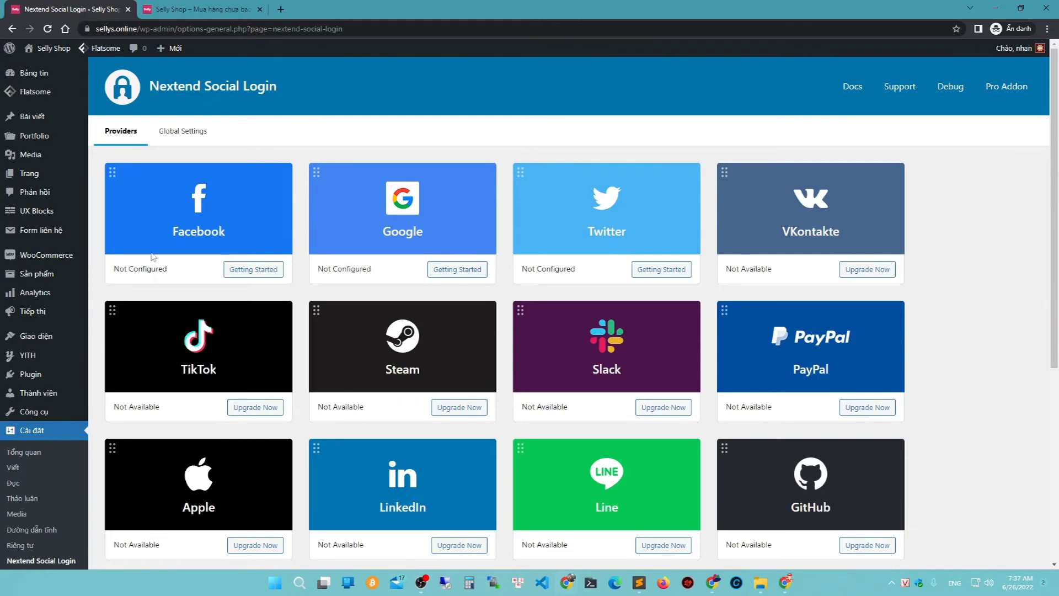
left_click(27, 452)
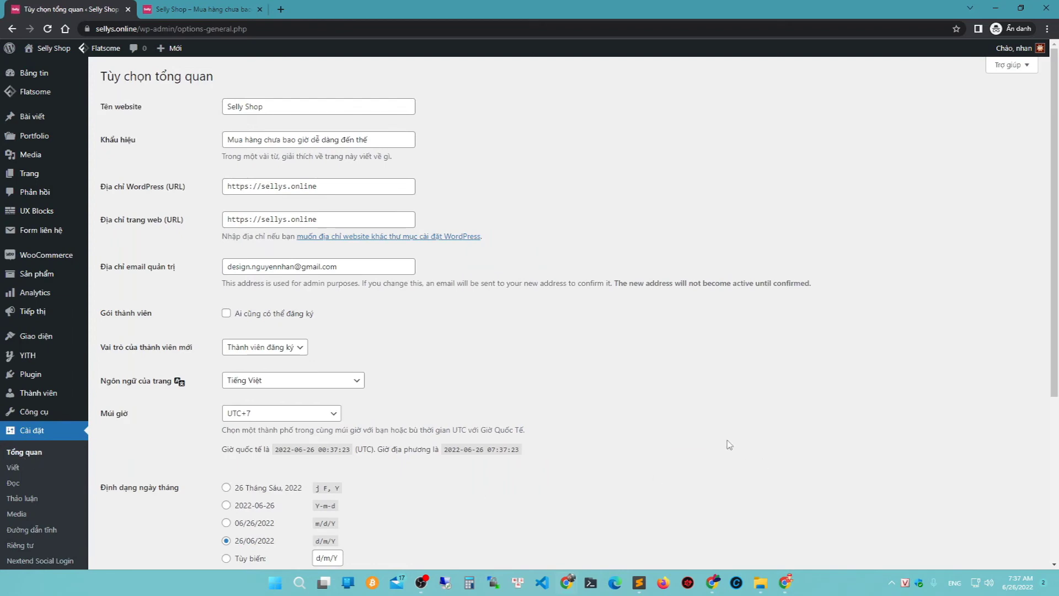
scroll(728, 443, "down", 3)
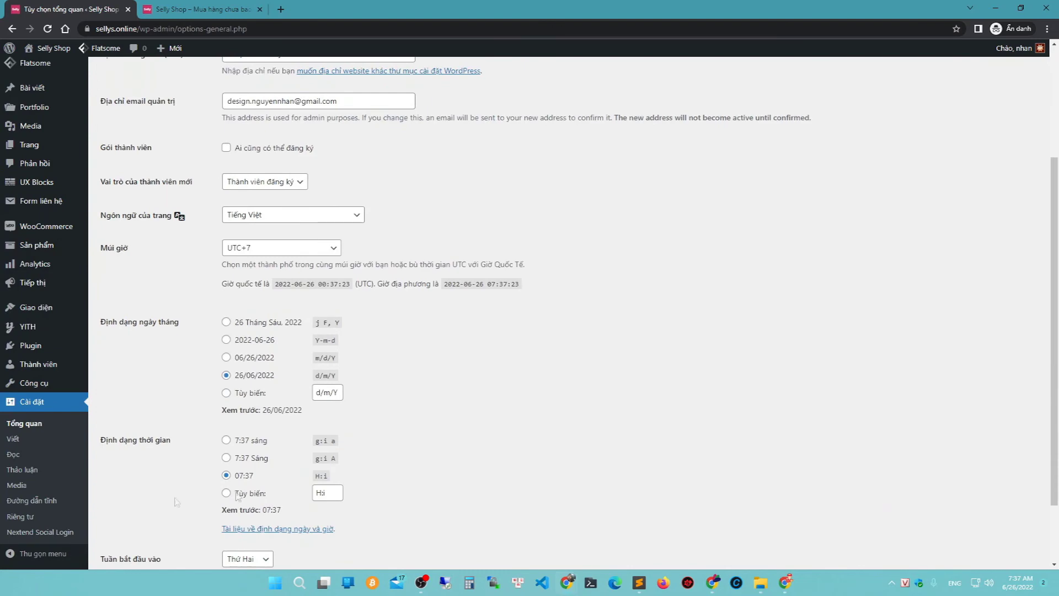
left_click(45, 533)
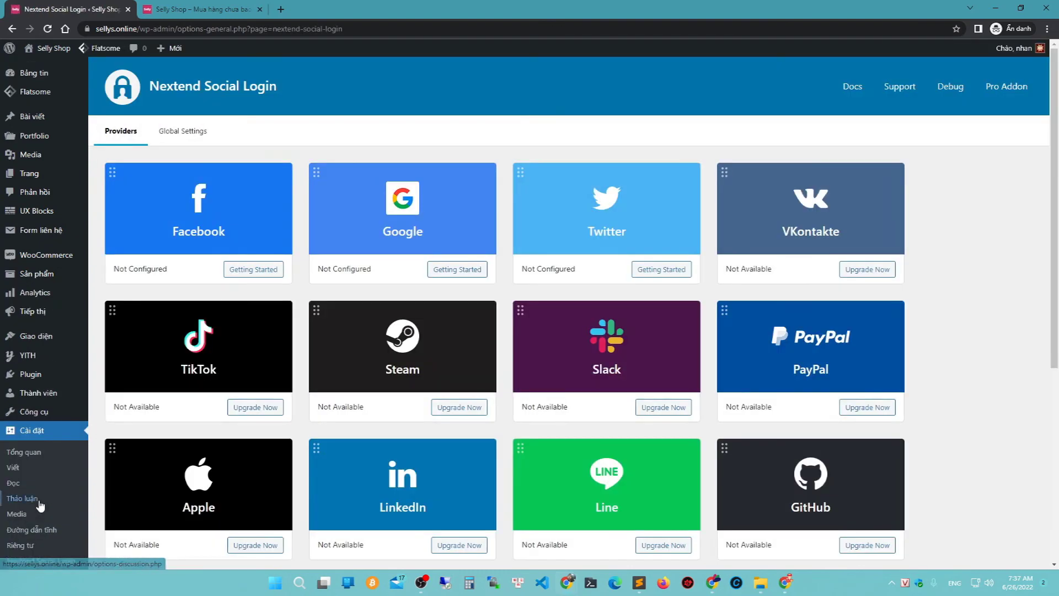
Go over the whole general settings page again, from the site title down to the starting day of the week
mouse_move(32, 415)
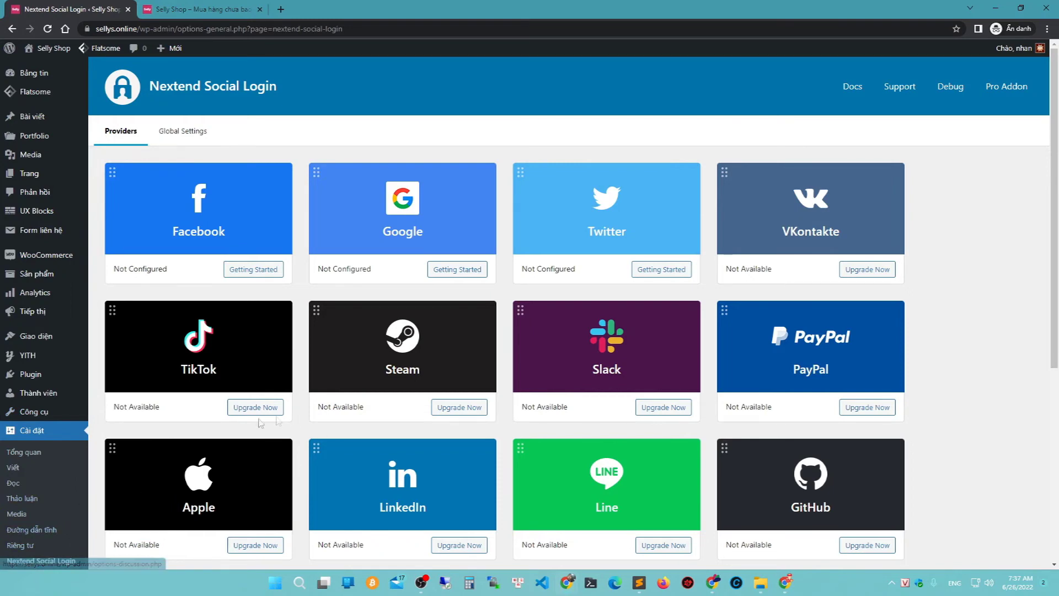
left_click(19, 454)
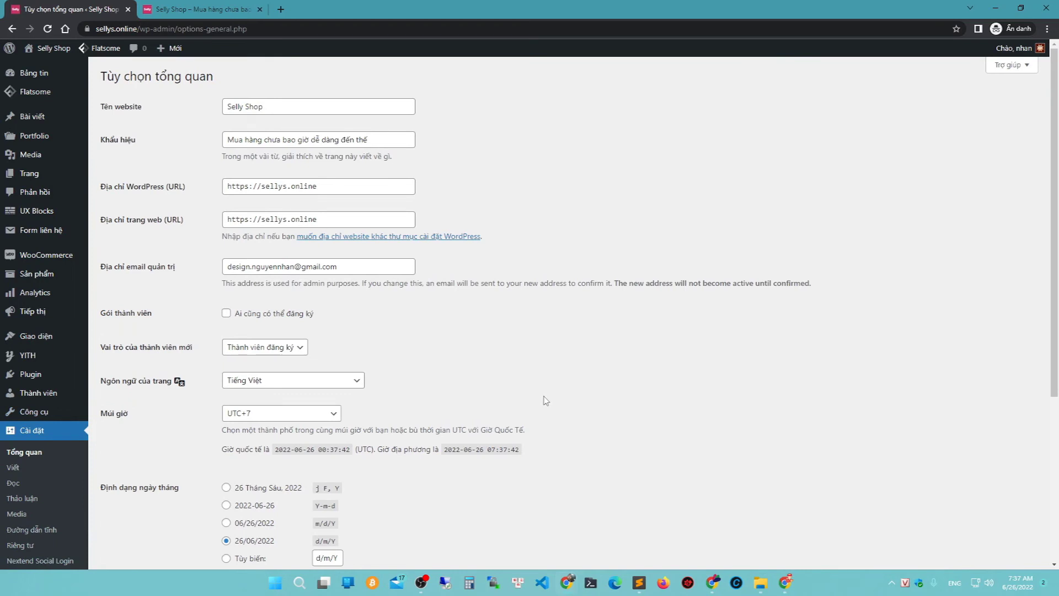
scroll(546, 400, "down", 5)
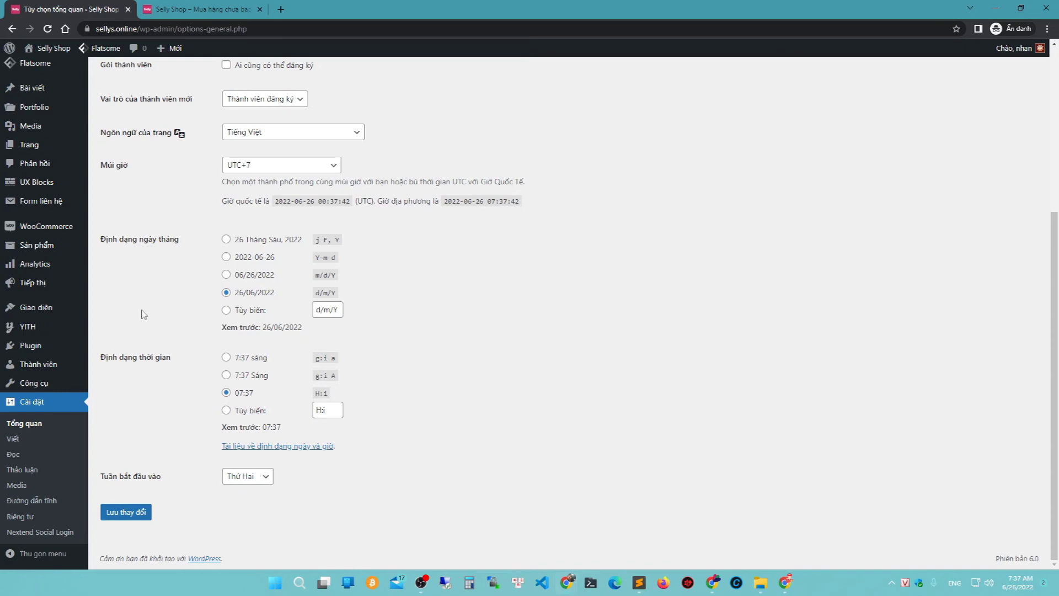
scroll(143, 313, "up", 5)
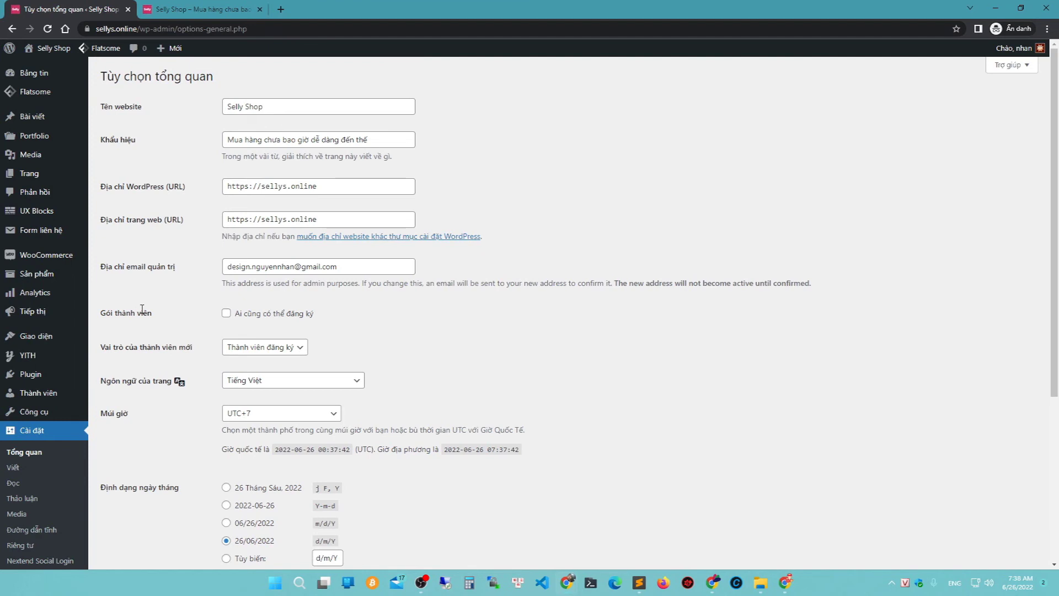
Check the site title, tagline and WordPress address in the general settings and save the settings
left_click(406, 109)
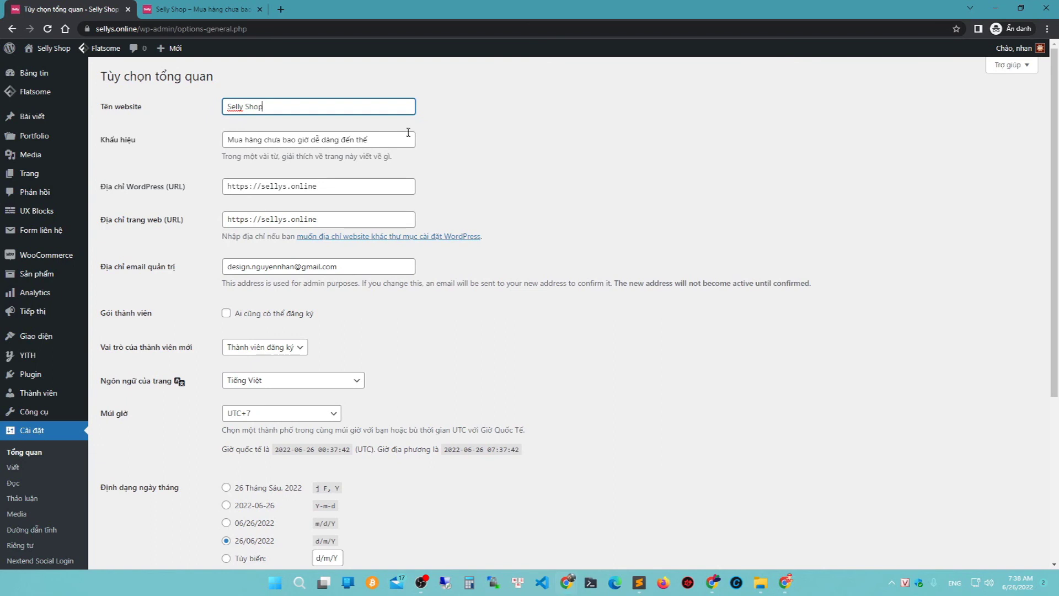
left_click(408, 135)
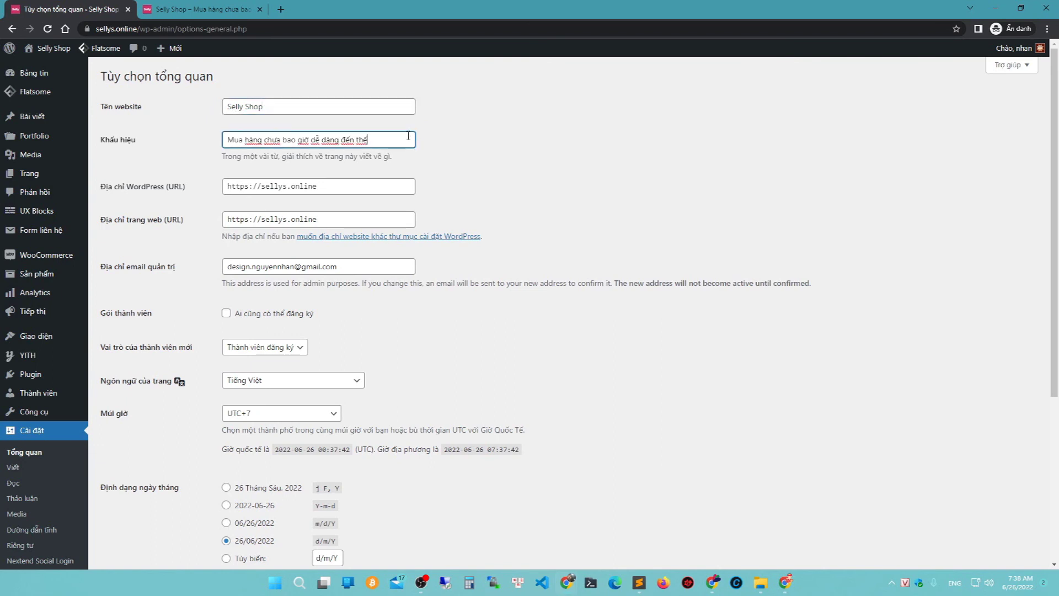
left_click(410, 189)
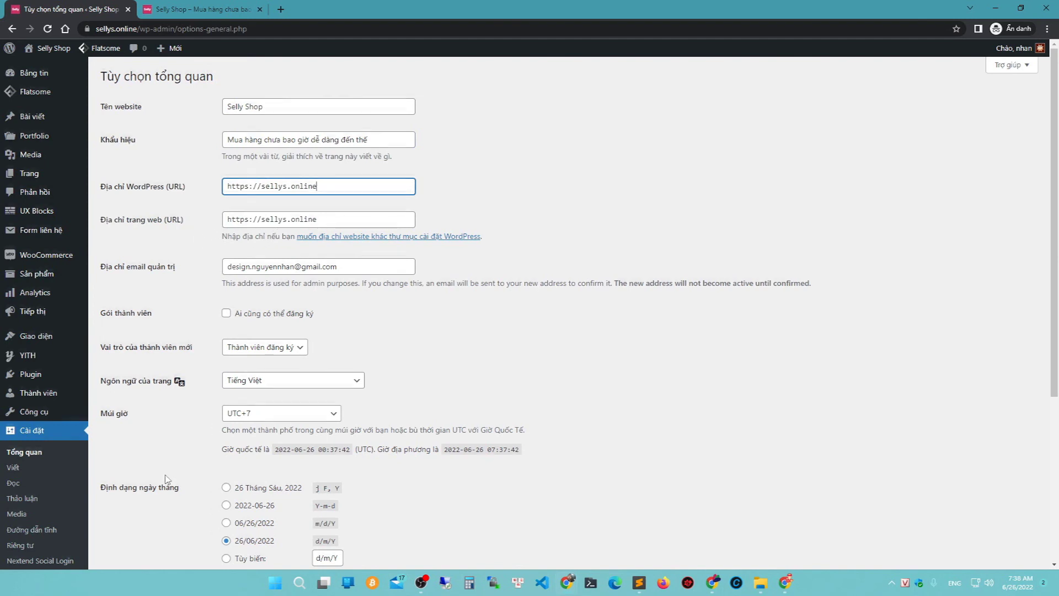
scroll(168, 480, "down", 5)
left_click(126, 514)
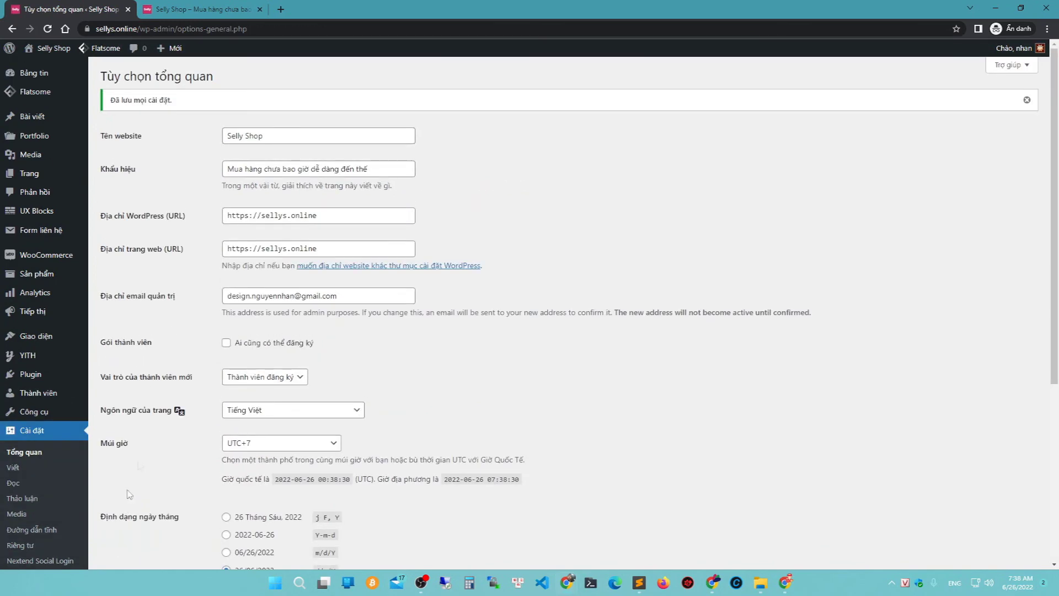
Return to the shop's front page and look through the product category submenus, from Thời Trang to Mẹ & Bé and Sức Khỏe
left_click(187, 10)
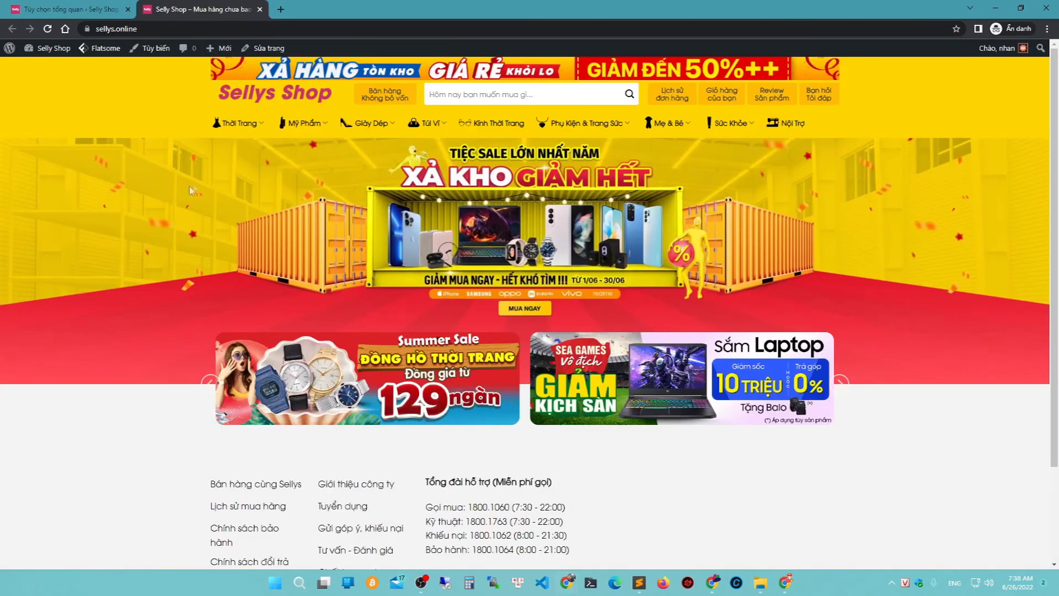
mouse_move(229, 126)
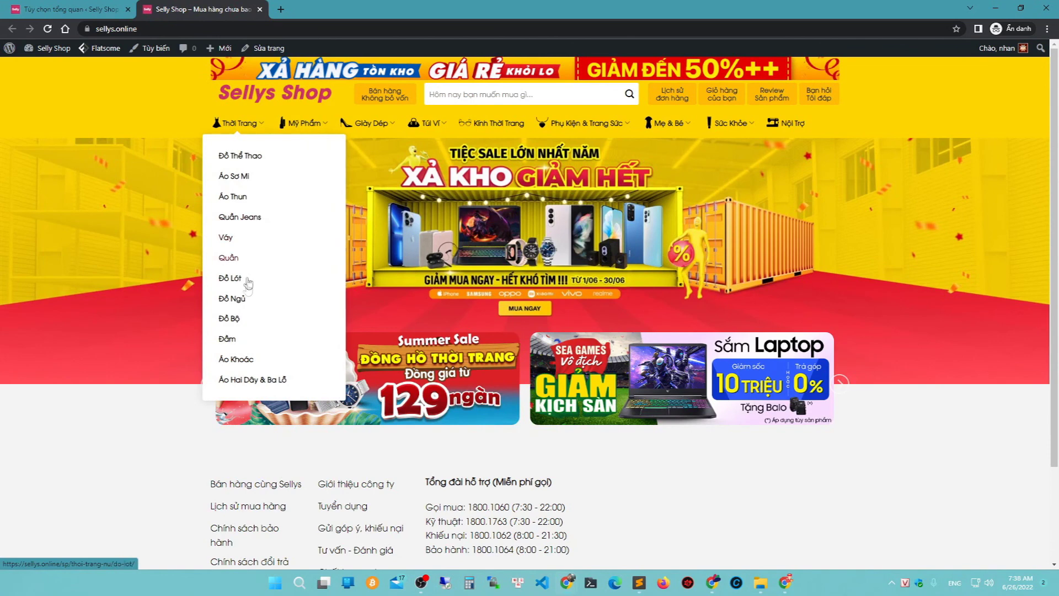
mouse_move(317, 121)
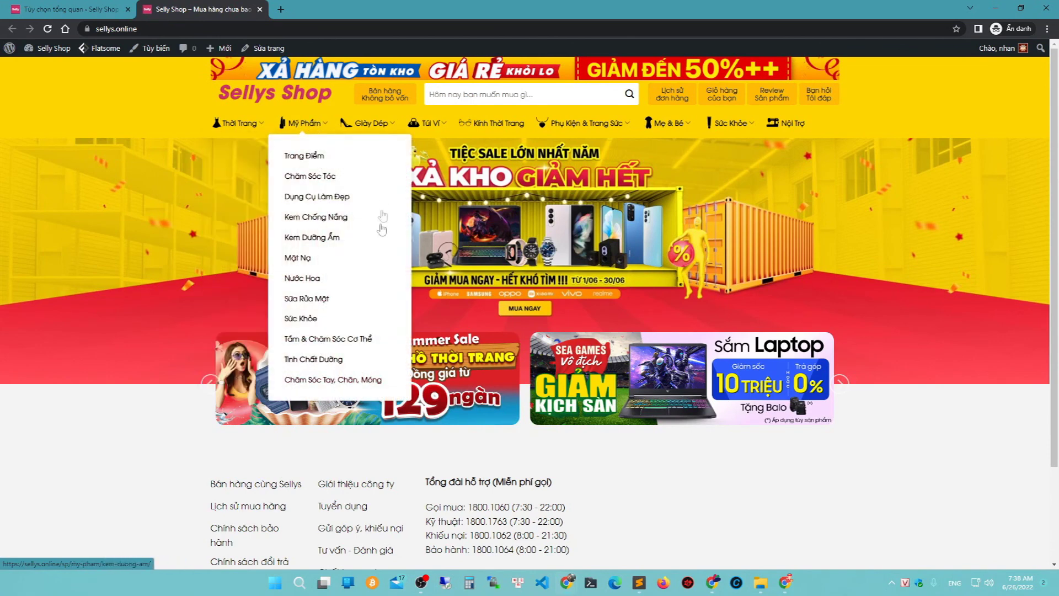
mouse_move(386, 123)
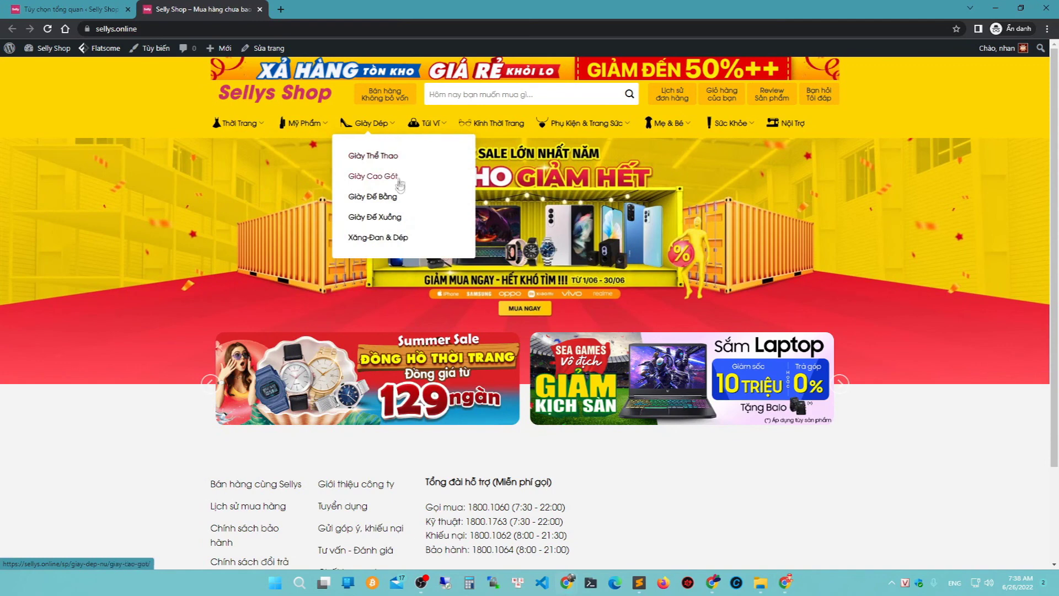
mouse_move(436, 128)
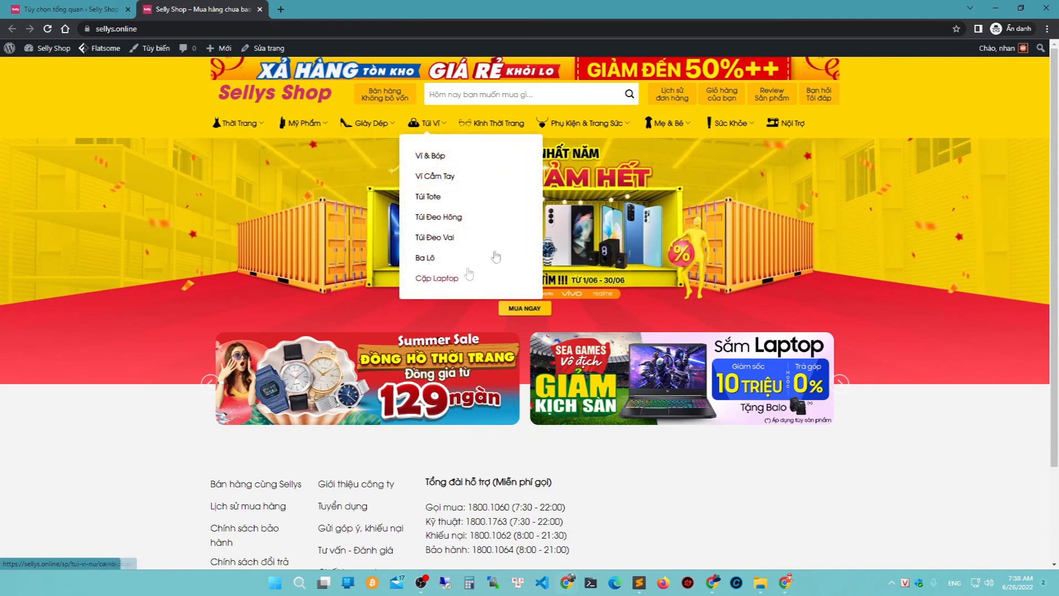
mouse_move(622, 132)
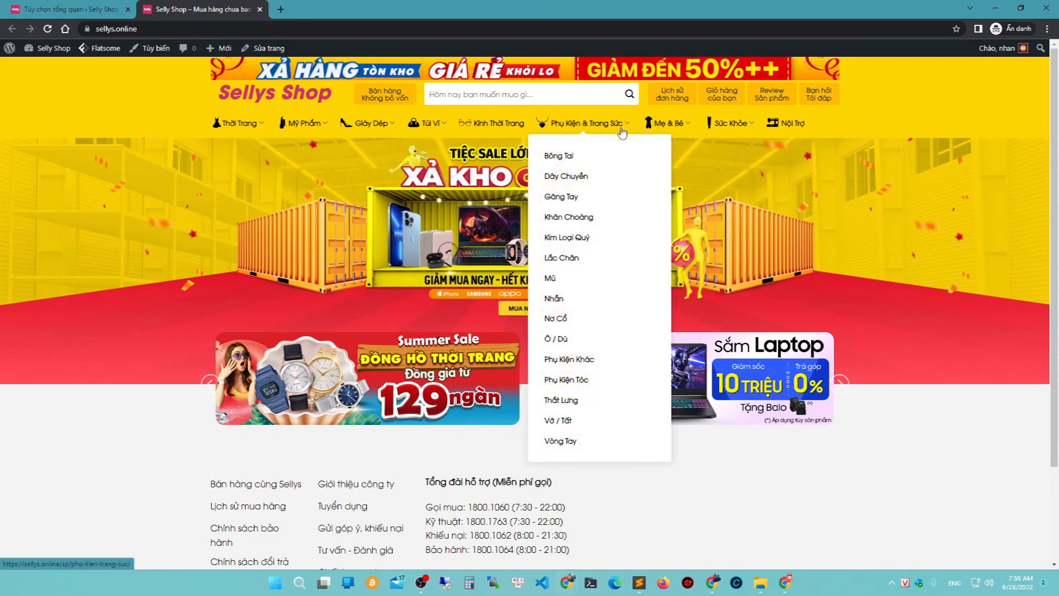
mouse_move(746, 133)
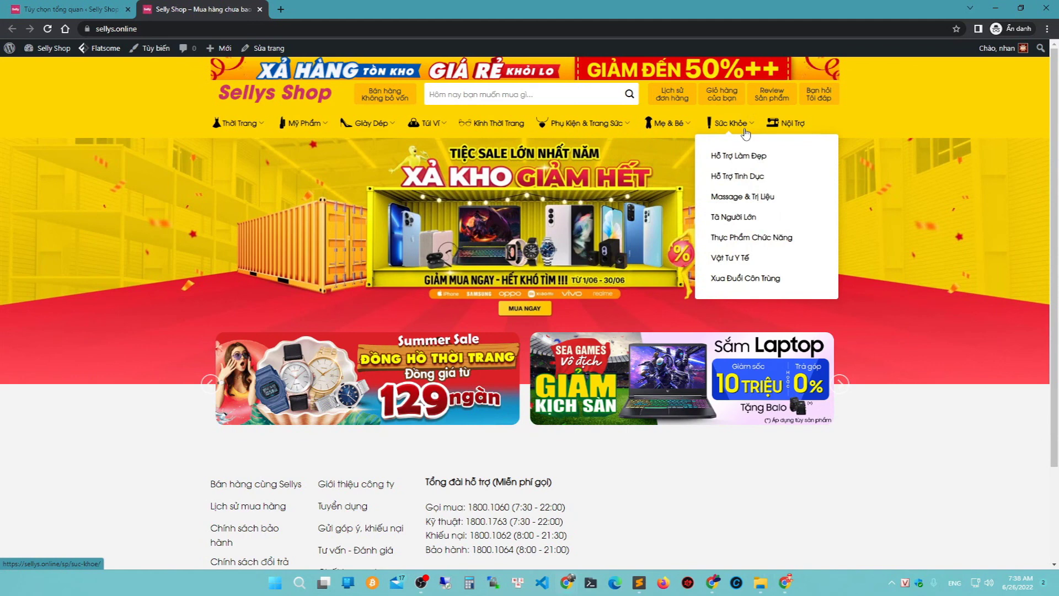
mouse_move(677, 129)
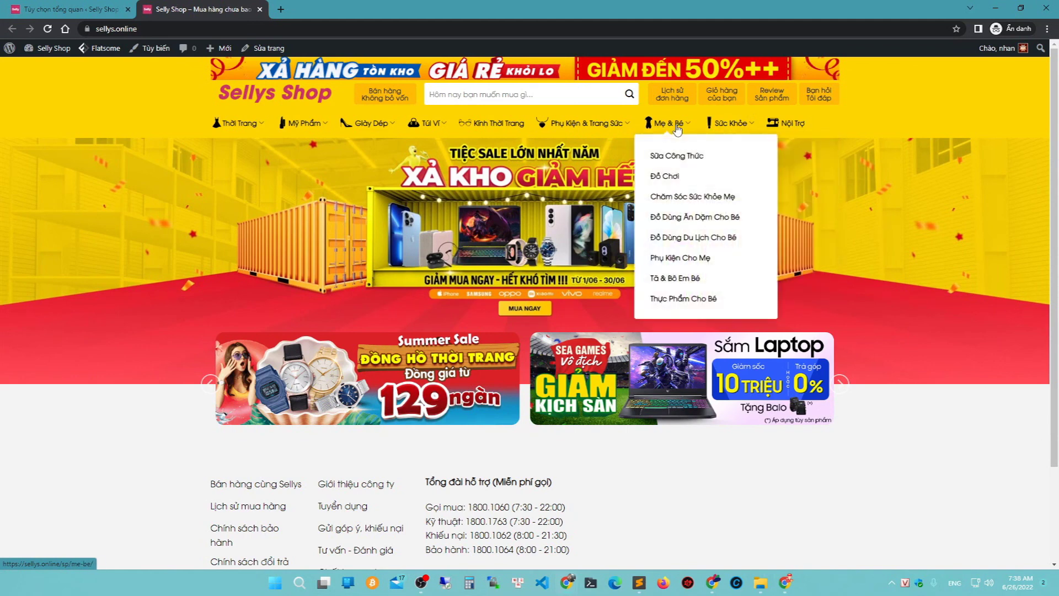